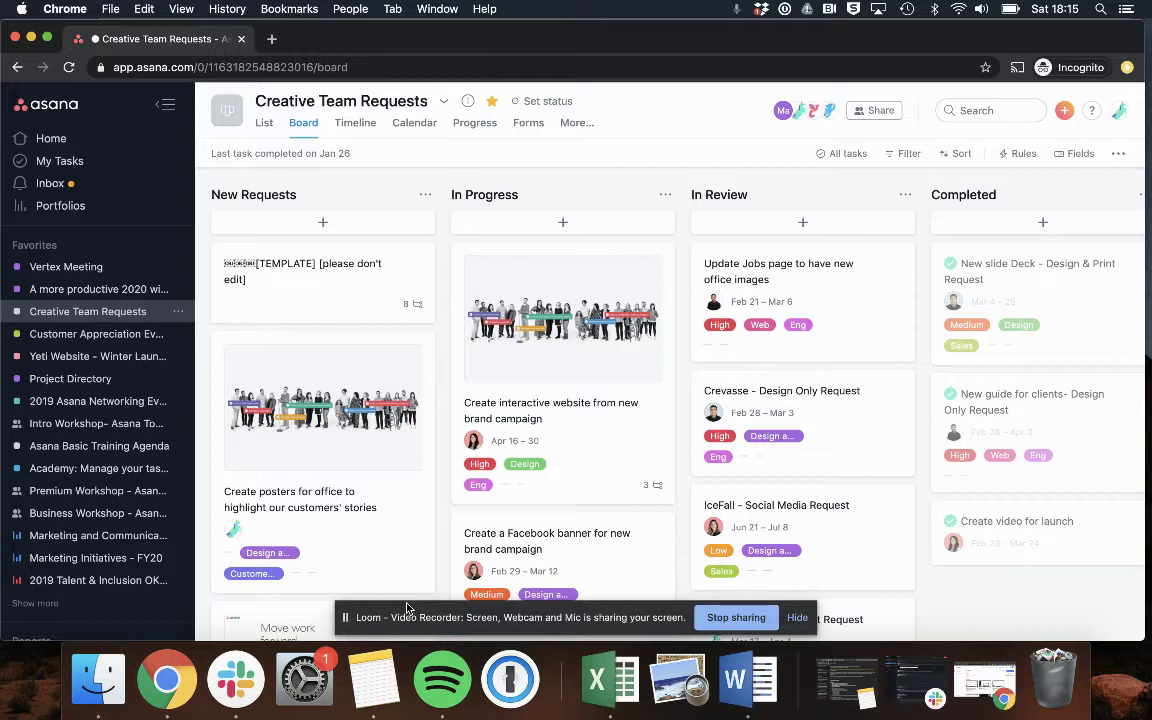
Go to the Yeti Website - Winter Launch Campaign project, then focus the top search box.
{"action": "left_click", "coordinate": [116, 341]}
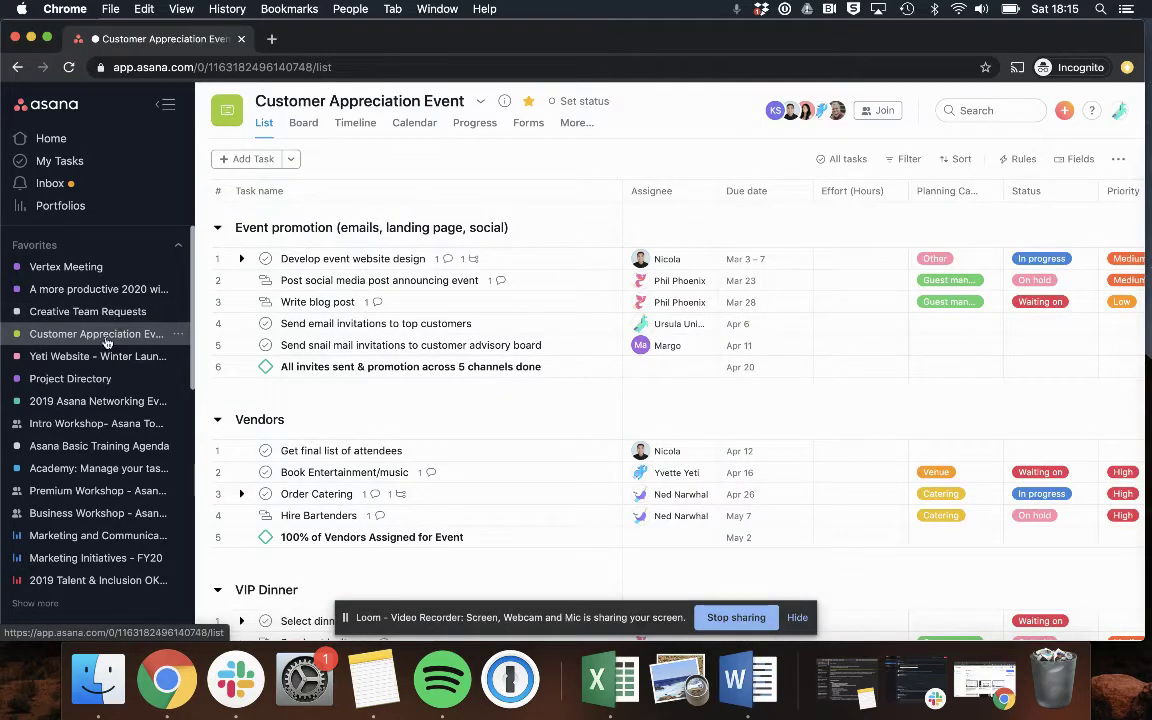
{"action": "left_click", "coordinate": [99, 360]}
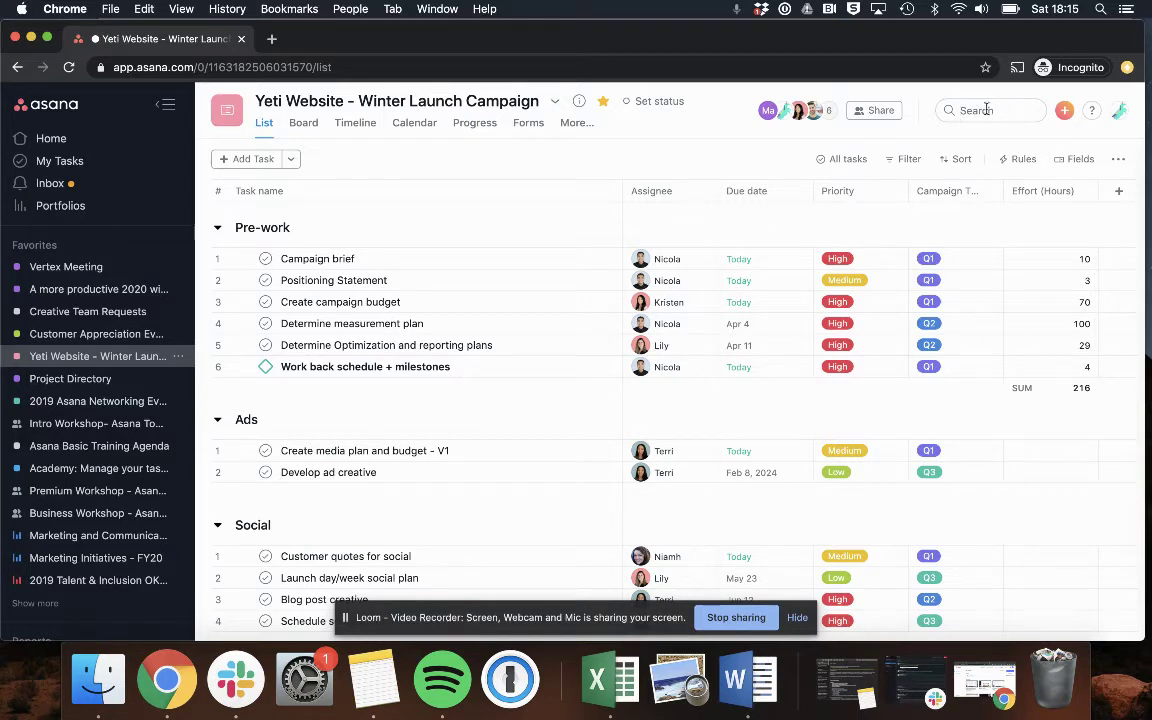
{"action": "left_click", "coordinate": [985, 113]}
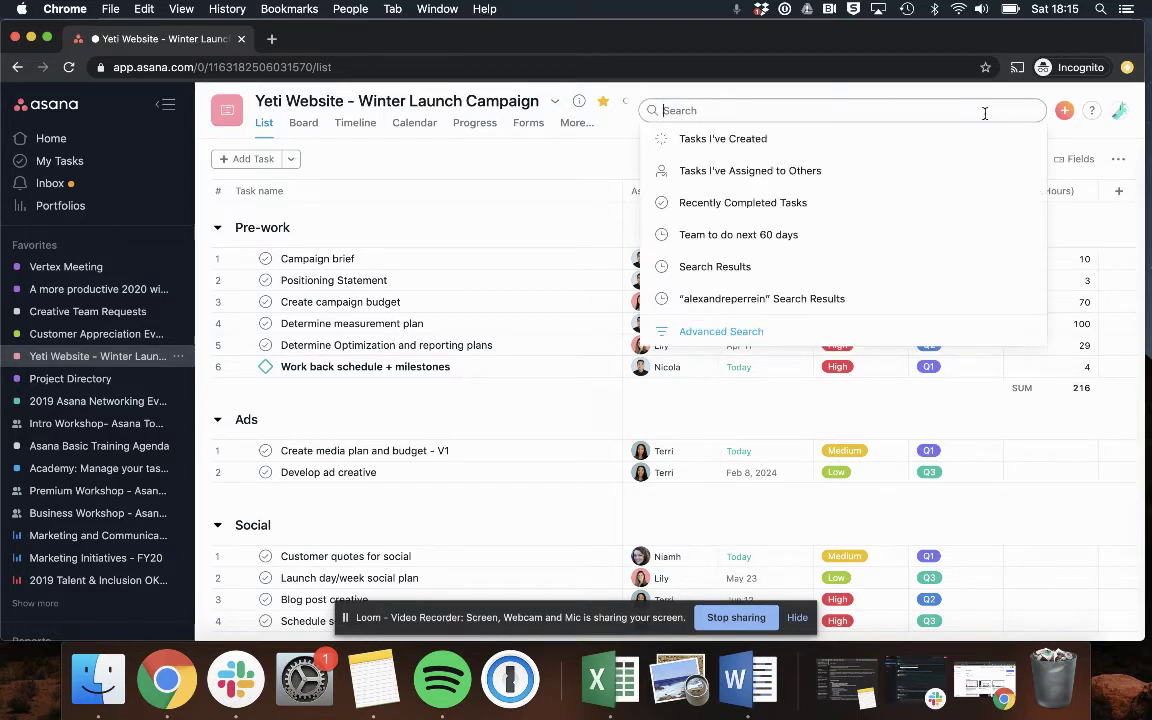
In Advanced Search, add three teammates under Assigned to.
{"action": "left_click", "coordinate": [745, 333]}
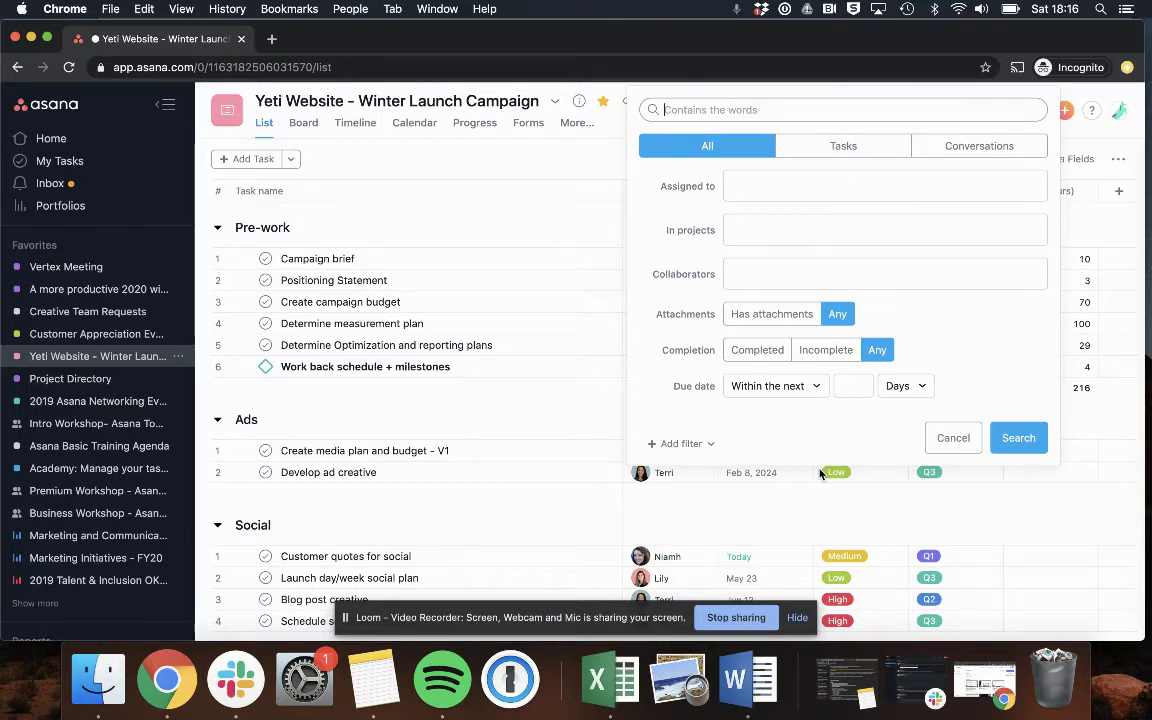
{"action": "left_click", "coordinate": [750, 190]}
{"action": "type", "text": "kr"}
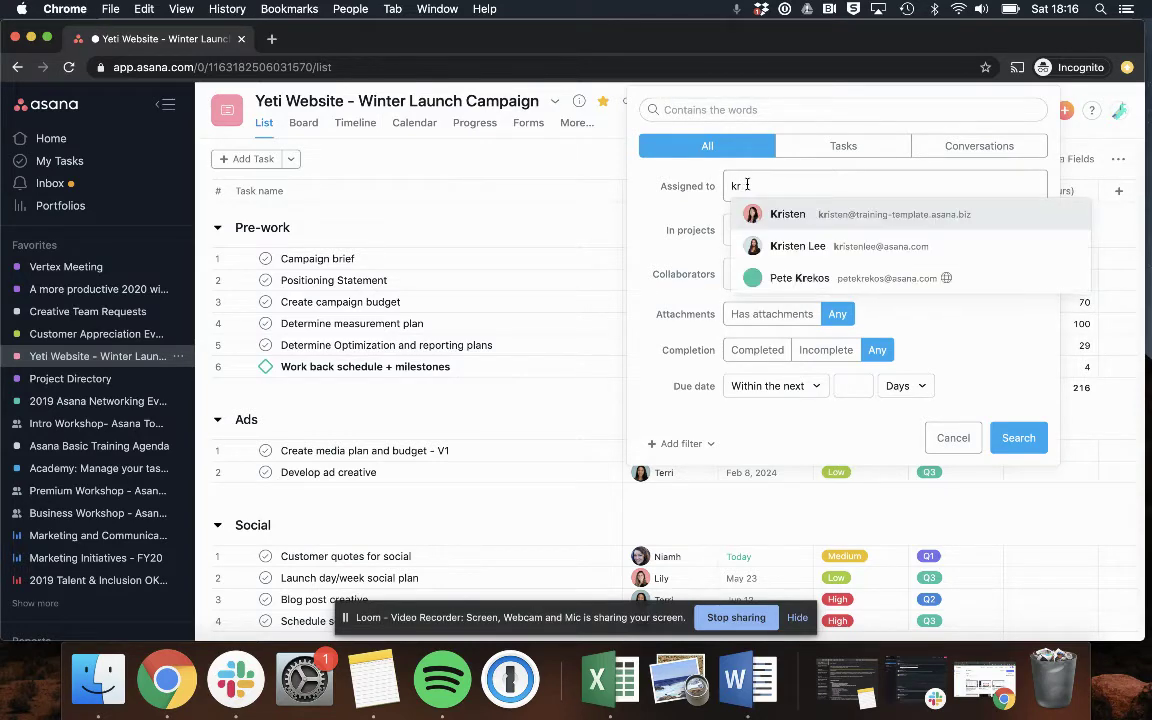
{"action": "type", "text": "is"}
{"action": "left_click", "coordinate": [777, 214]}
{"action": "type", "text": "nic"}
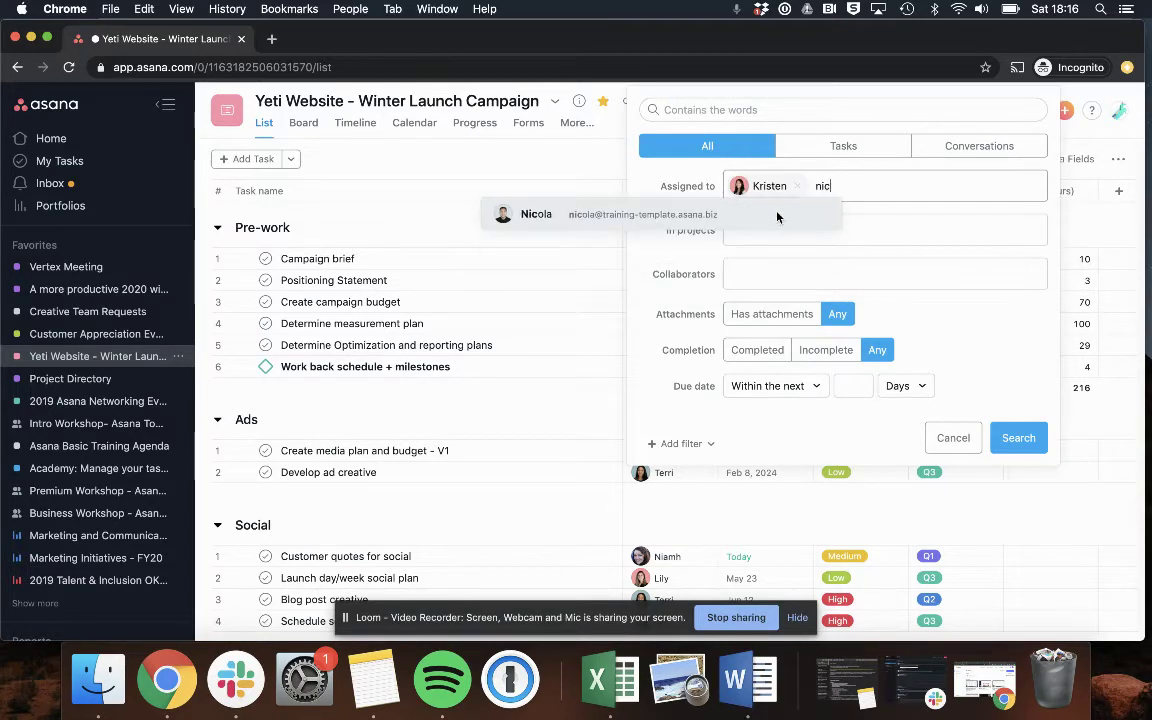
{"action": "left_click", "coordinate": [777, 214]}
{"action": "type", "text": "lil"}
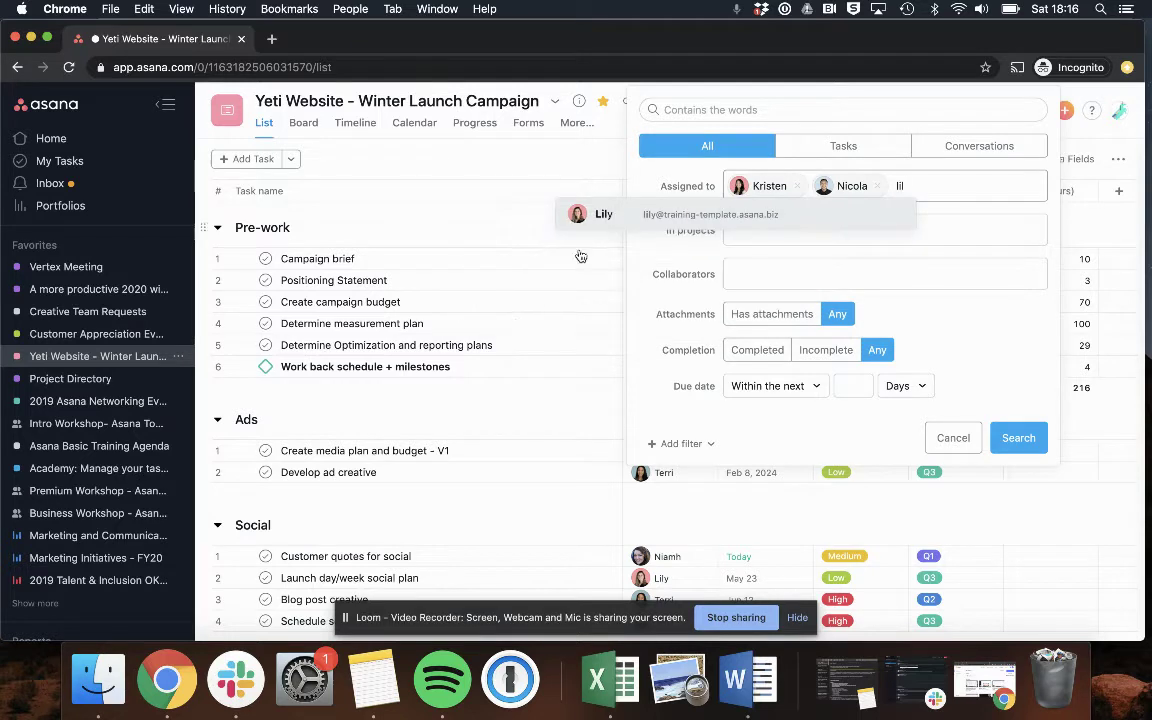
{"action": "left_click", "coordinate": [583, 220]}
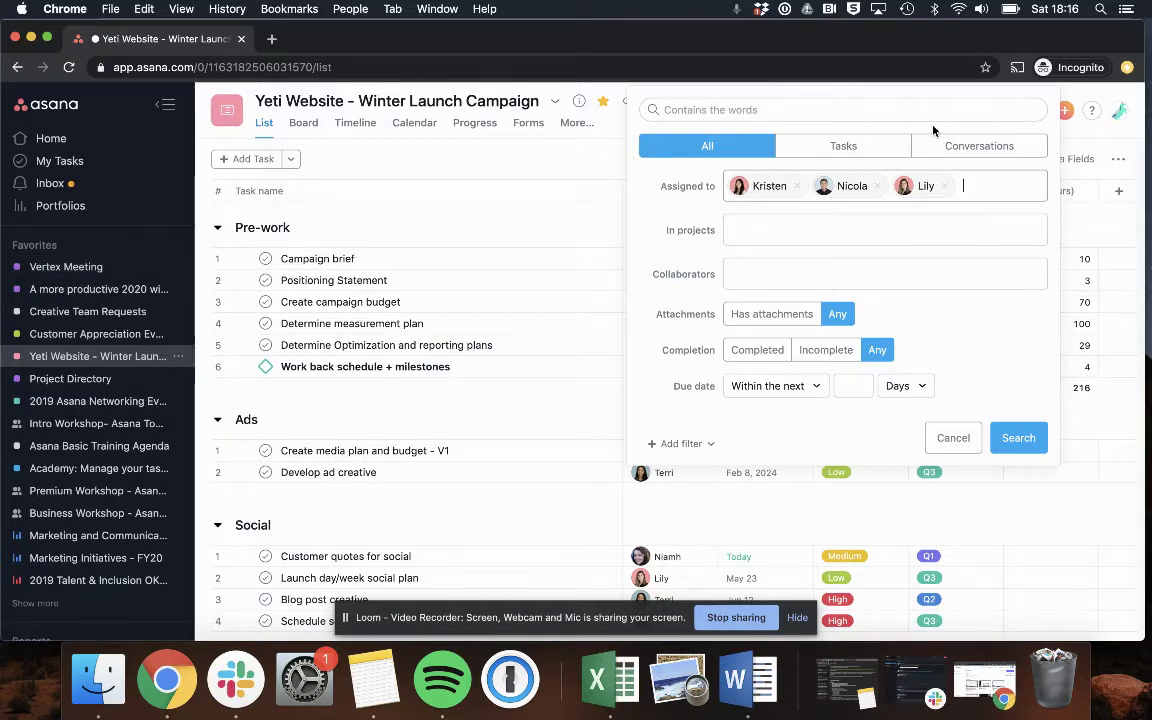
Limit results to incomplete tasks due within the next 30 days.
{"action": "left_click", "coordinate": [811, 352]}
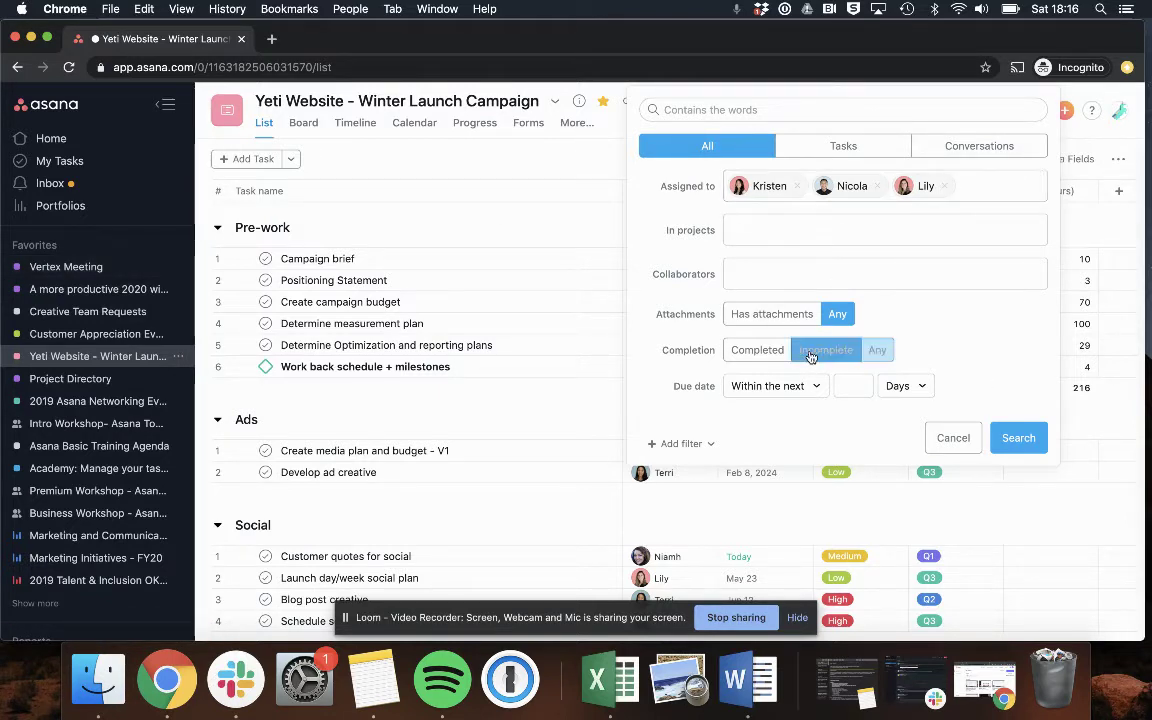
{"action": "left_click", "coordinate": [845, 385]}
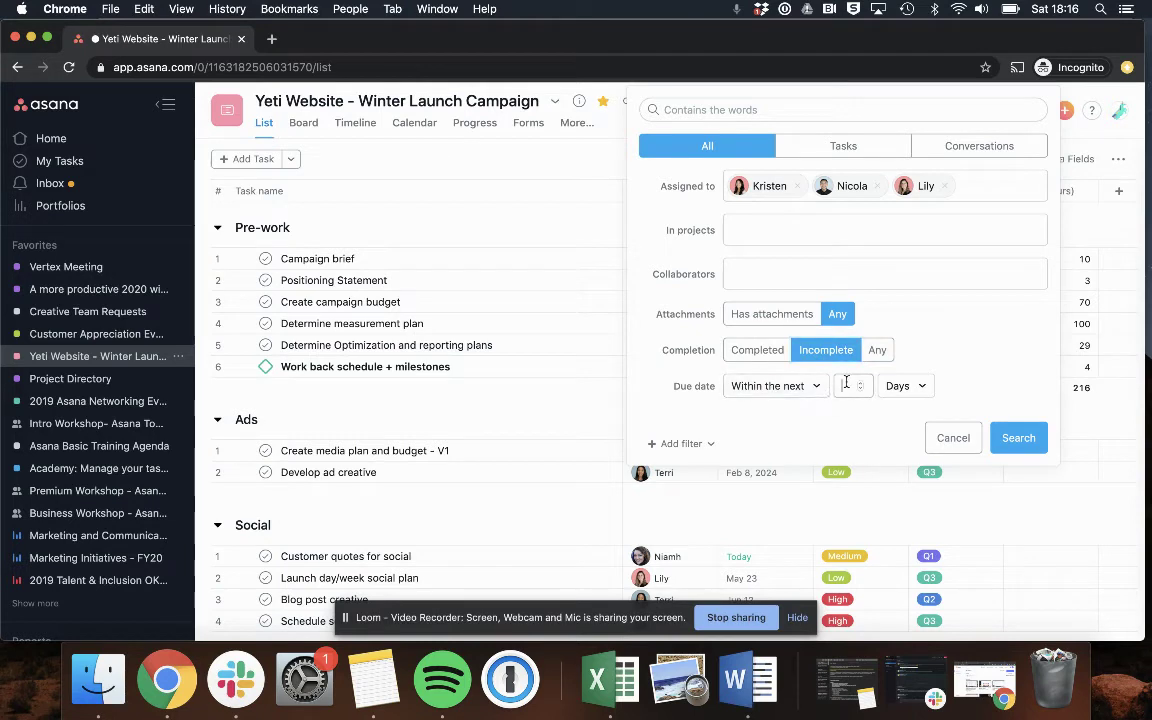
{"action": "type", "text": "30"}
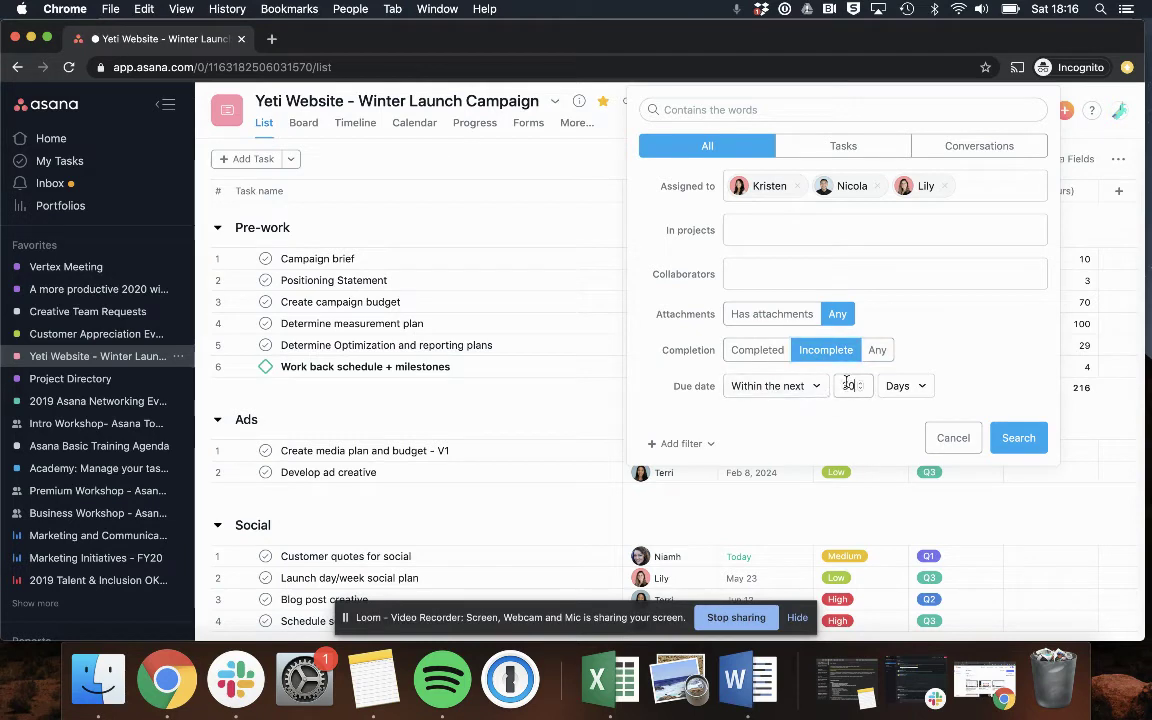
{"action": "left_click", "coordinate": [792, 388]}
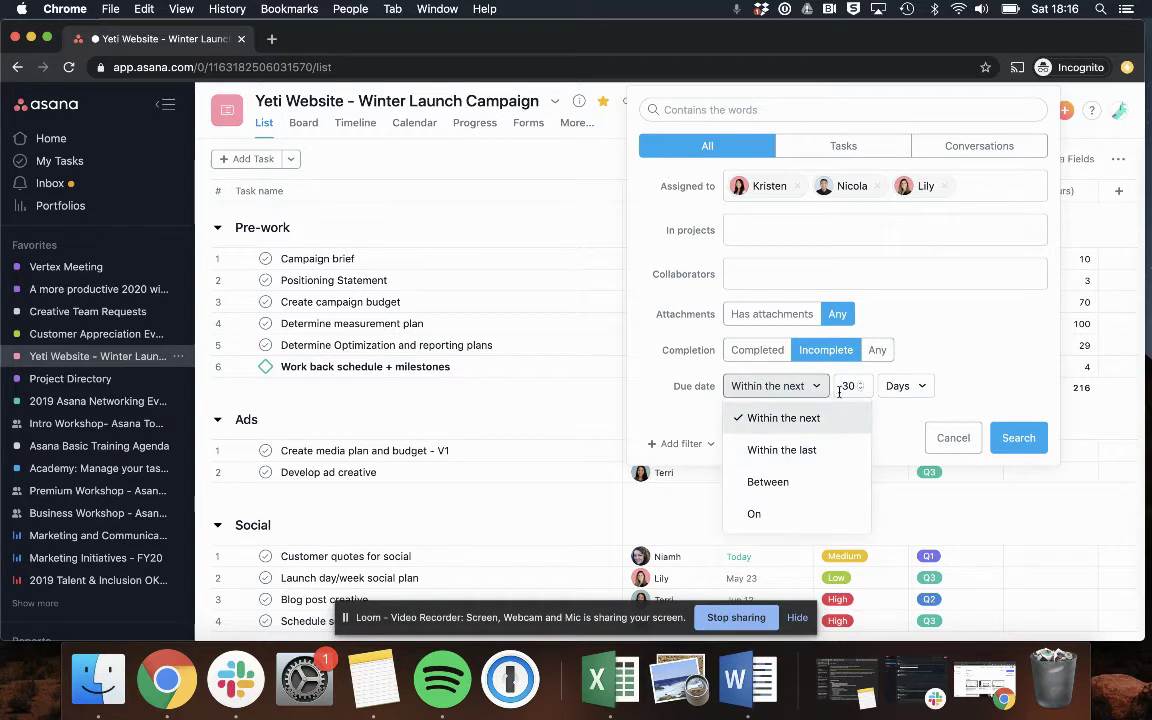
{"action": "left_click", "coordinate": [778, 483]}
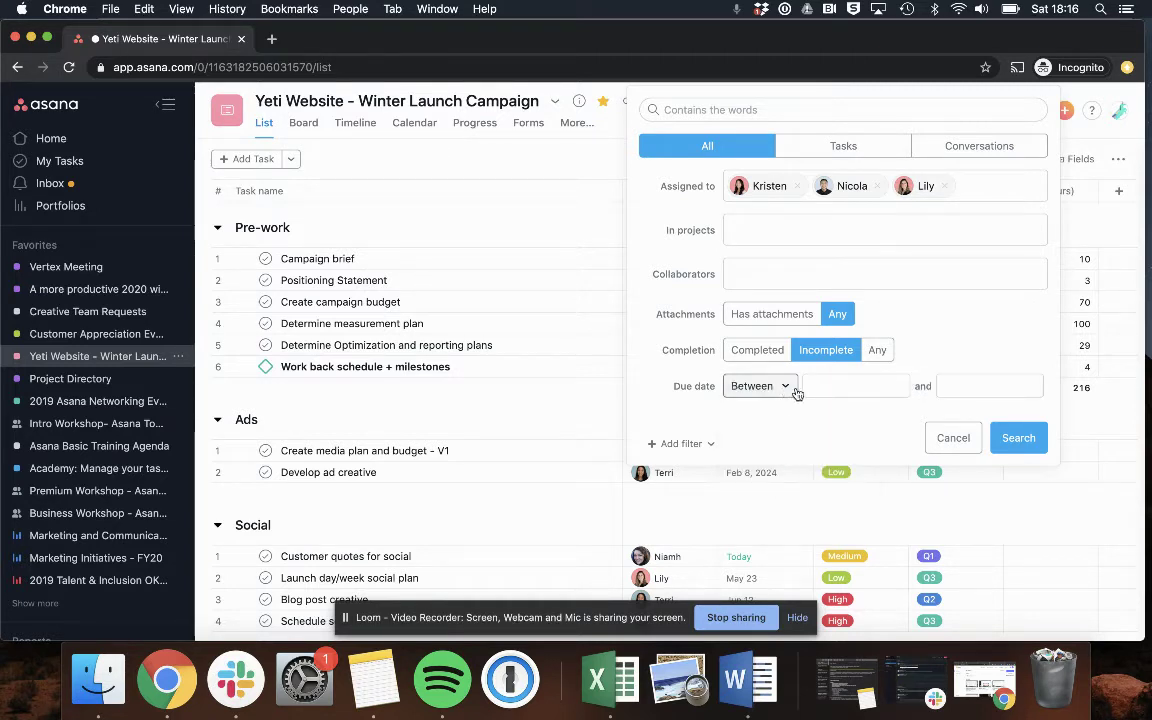
{"action": "left_click", "coordinate": [753, 388]}
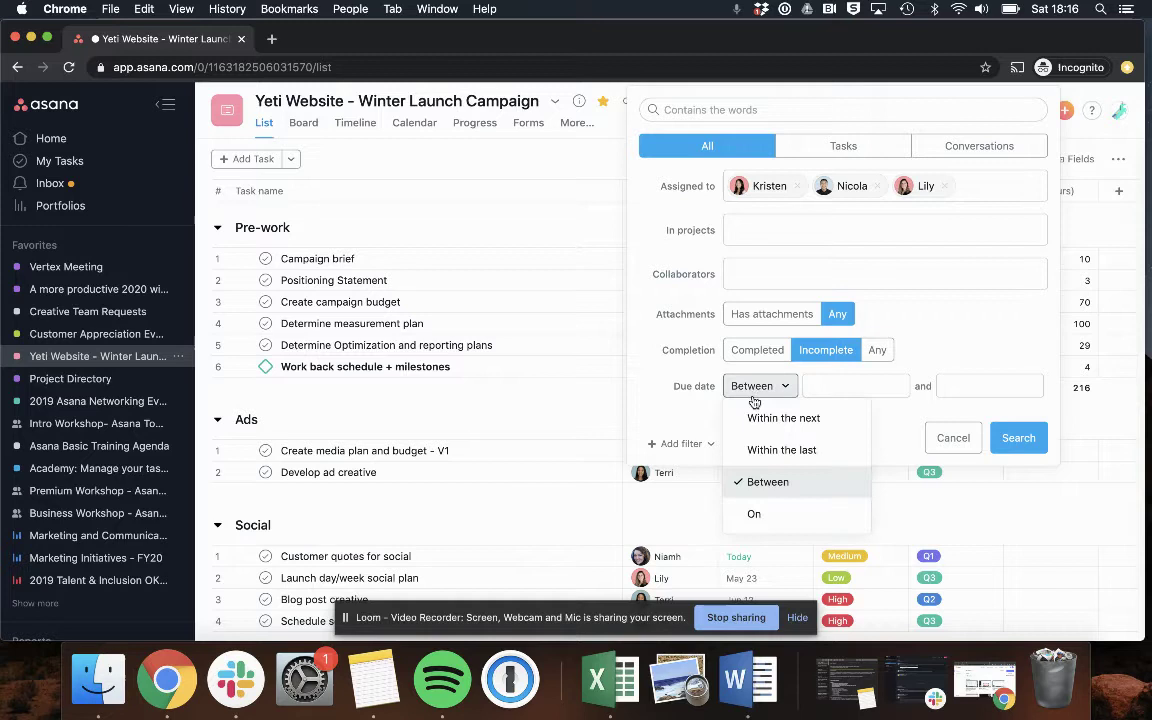
{"action": "left_click", "coordinate": [760, 417]}
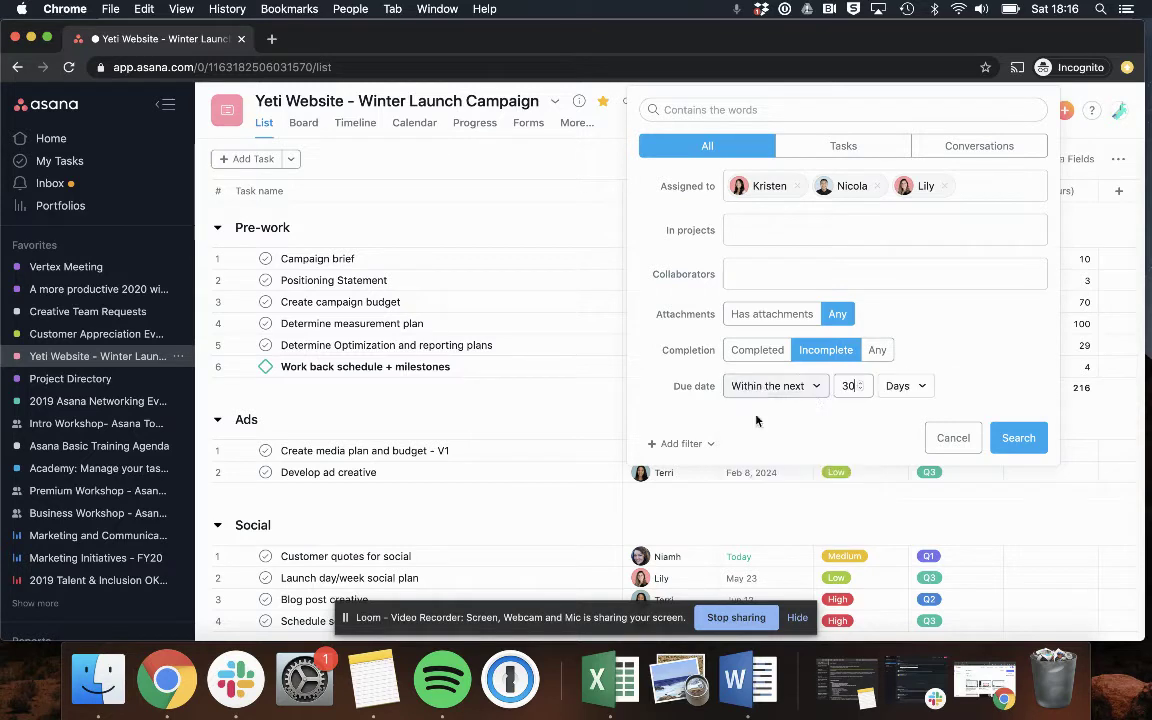
Run the advanced search and scroll through the 65 matching incomplete tasks.
{"action": "left_click", "coordinate": [1016, 439]}
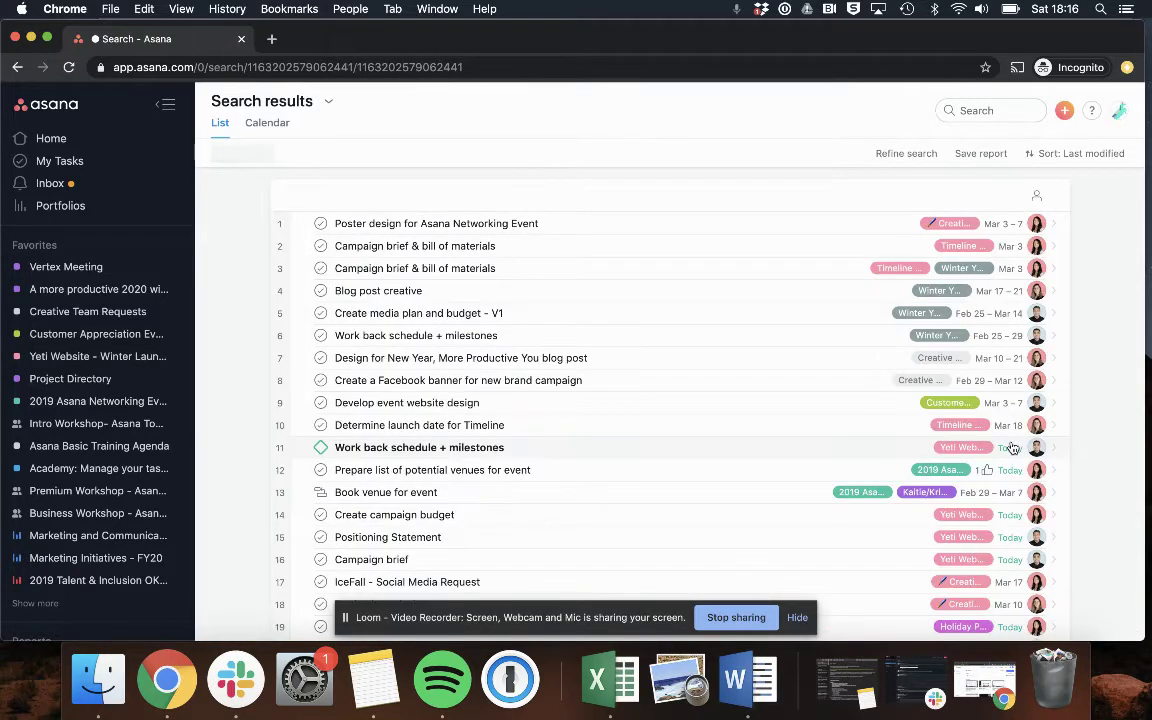
{"action": "scroll", "coordinate": [725, 465], "scroll_direction": "down", "scroll_amount": 10}
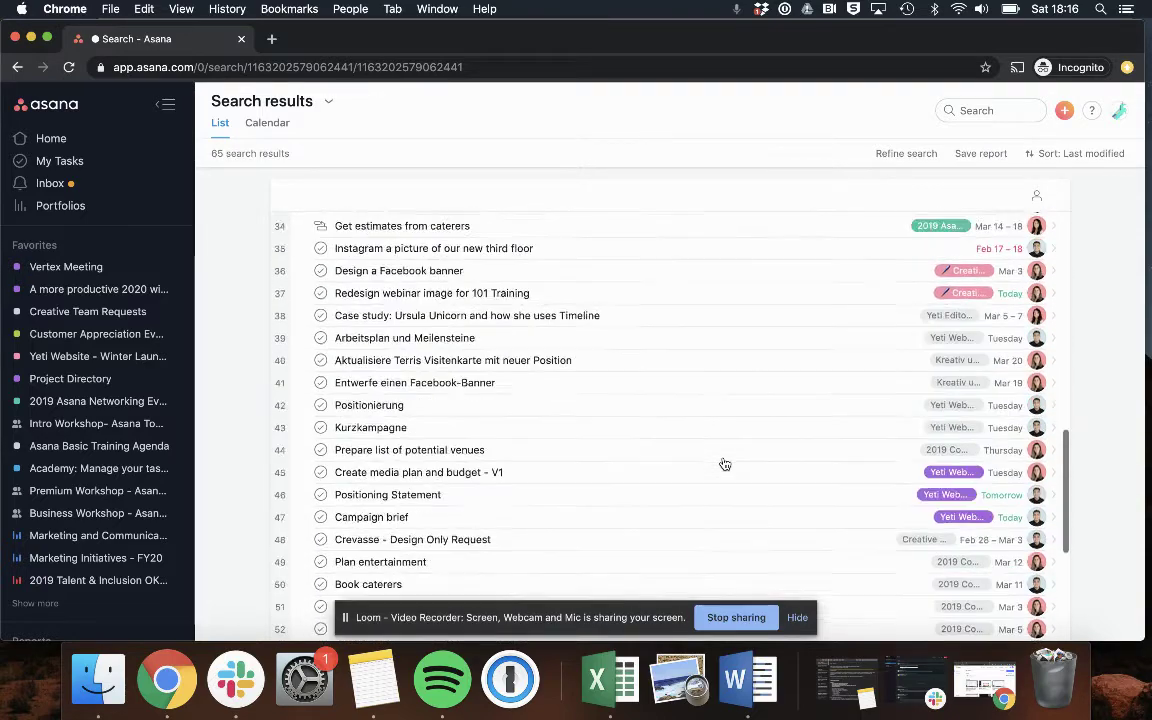
{"action": "scroll", "coordinate": [725, 465], "scroll_direction": "down", "scroll_amount": 4}
{"action": "scroll", "coordinate": [730, 473], "scroll_direction": "up", "scroll_amount": 12}
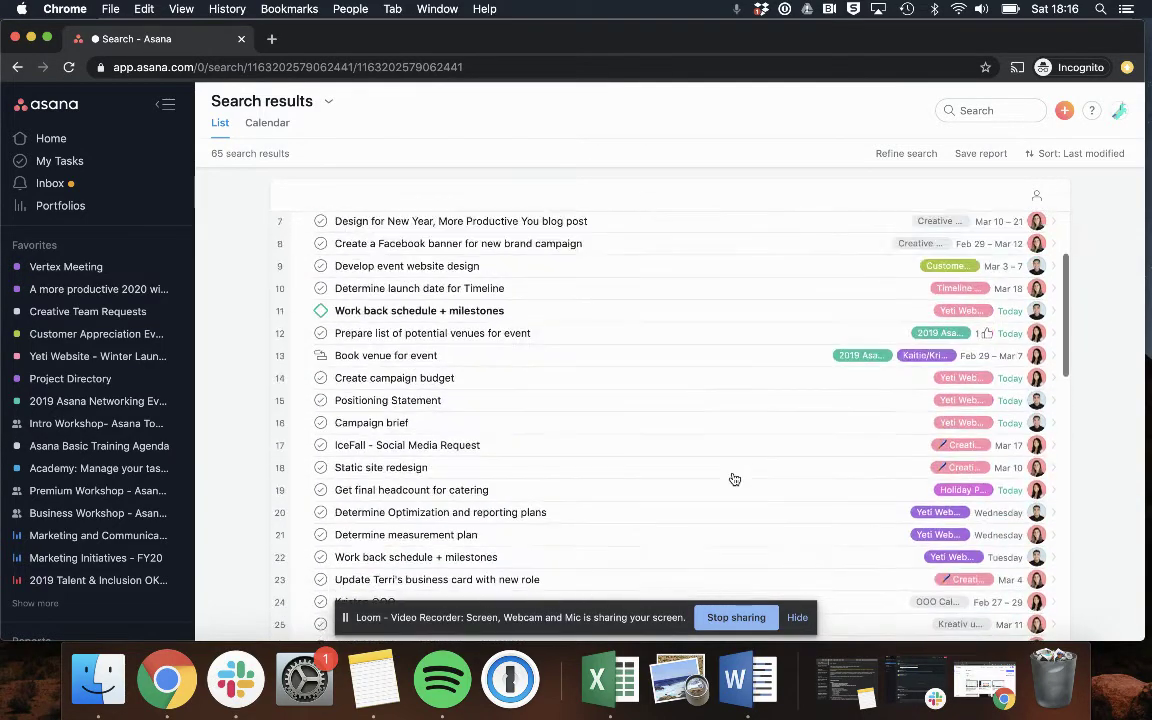
{"action": "scroll", "coordinate": [734, 479], "scroll_direction": "up", "scroll_amount": 4}
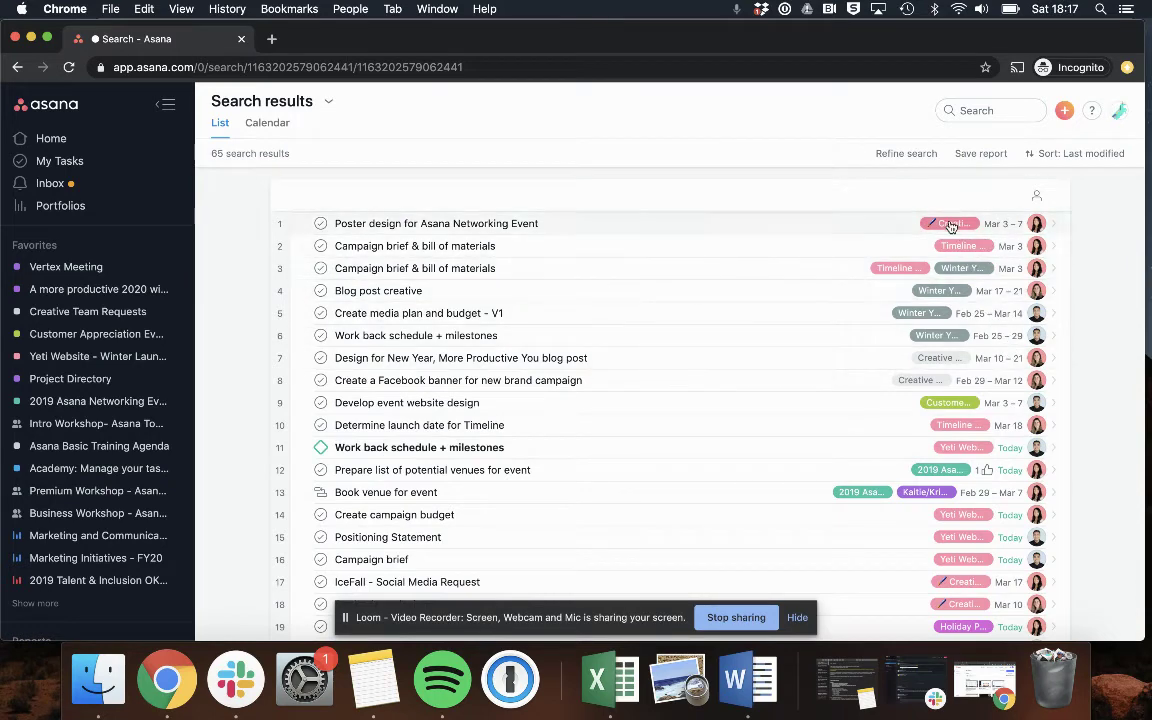
{"action": "scroll", "coordinate": [963, 557], "scroll_direction": "down", "scroll_amount": 5}
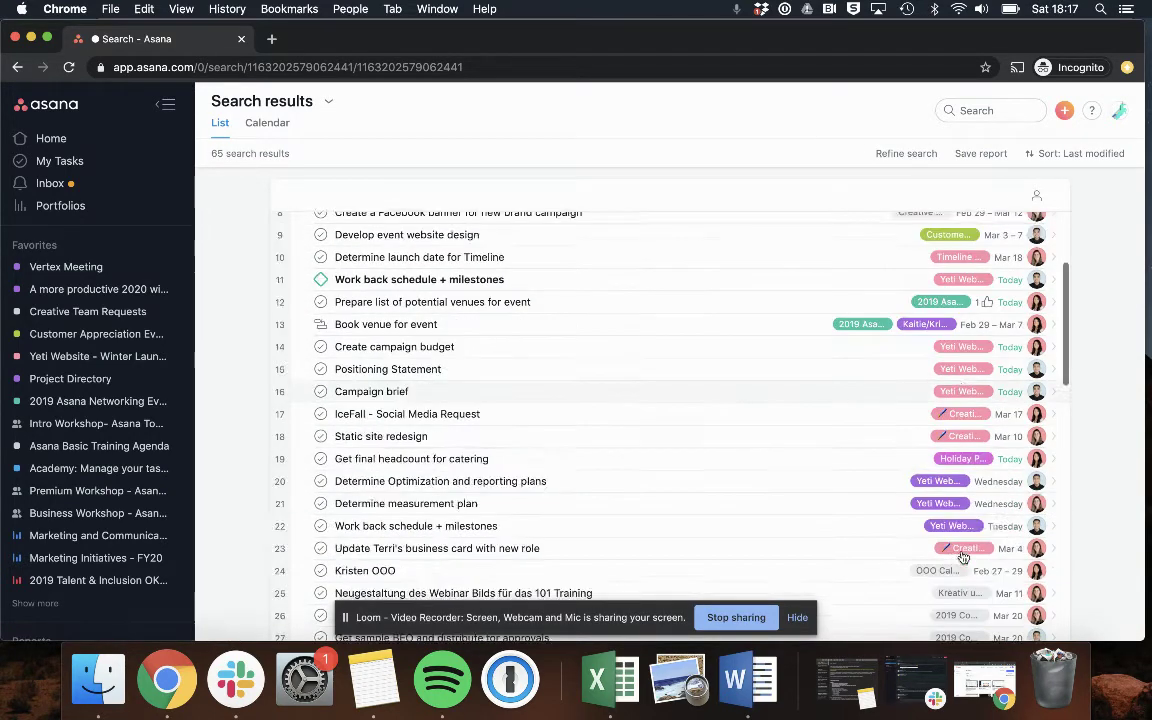
{"action": "scroll", "coordinate": [963, 557], "scroll_direction": "down", "scroll_amount": 3}
{"action": "scroll", "coordinate": [958, 530], "scroll_direction": "up", "scroll_amount": 5}
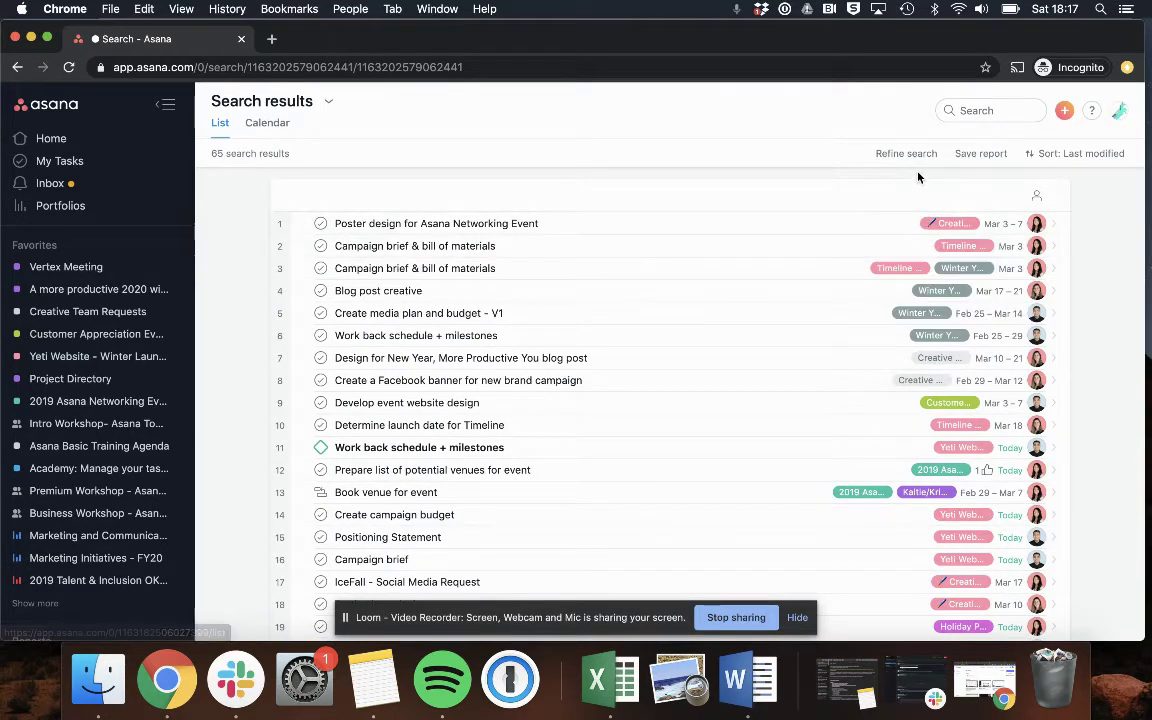
{"action": "left_click", "coordinate": [1052, 155]}
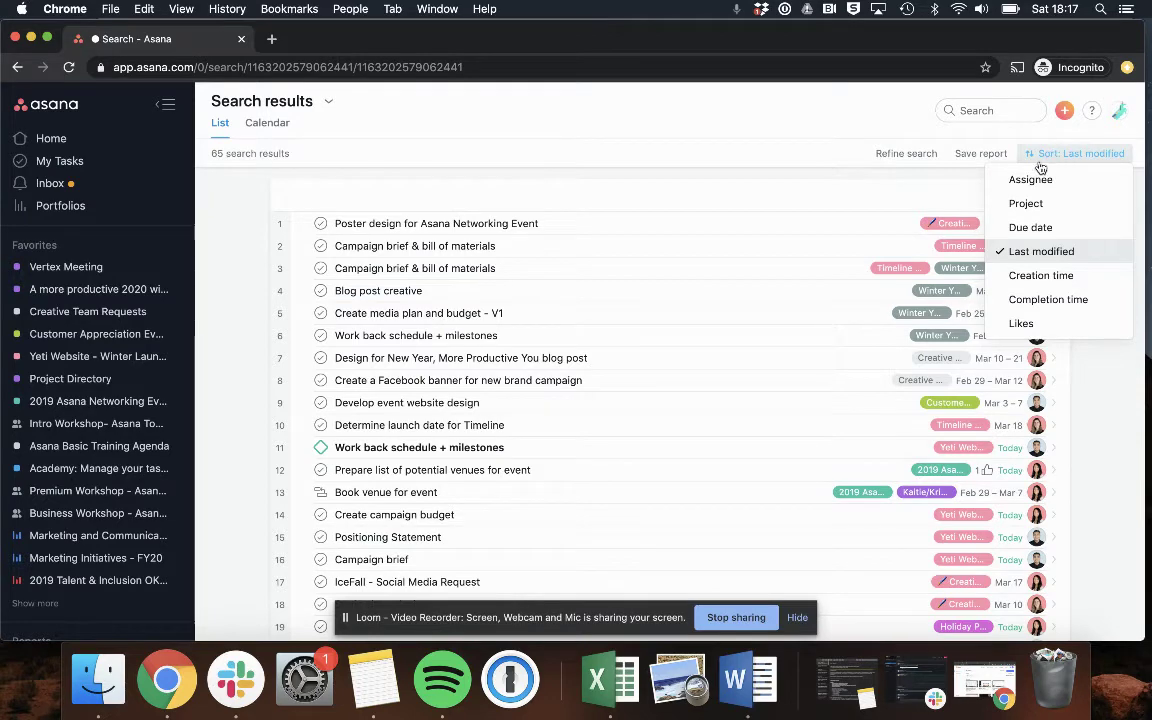
{"action": "left_click", "coordinate": [1026, 180]}
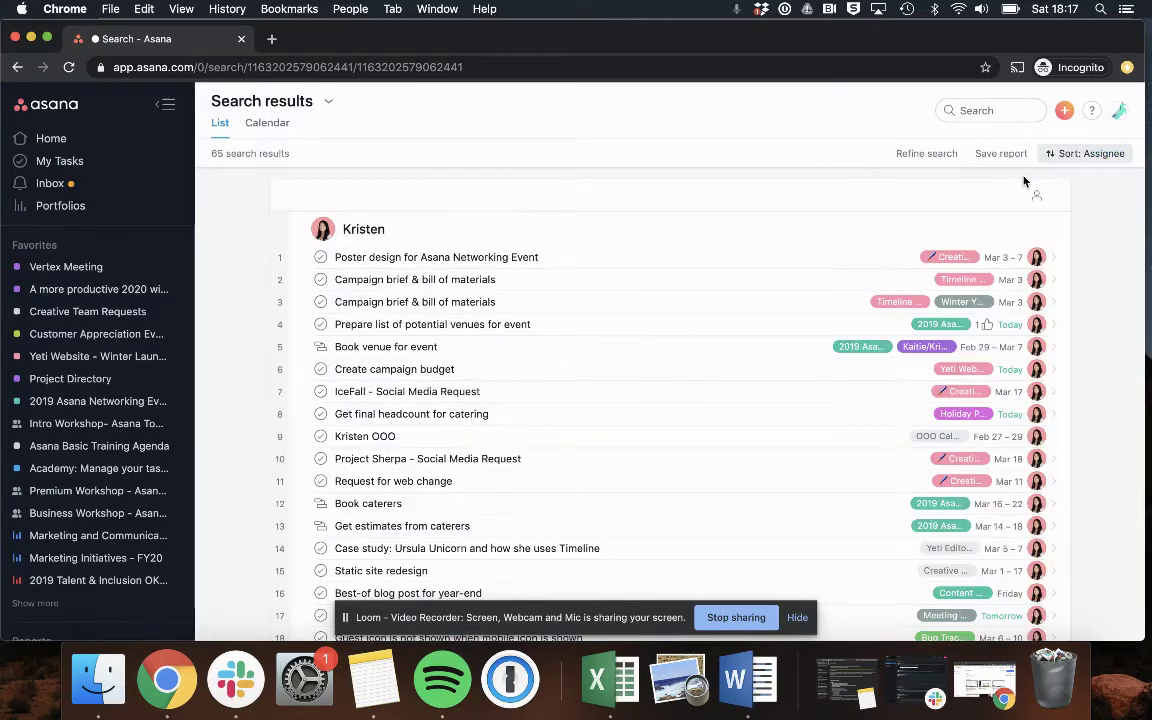
{"action": "left_click", "coordinate": [1065, 157]}
{"action": "left_click", "coordinate": [1030, 205]}
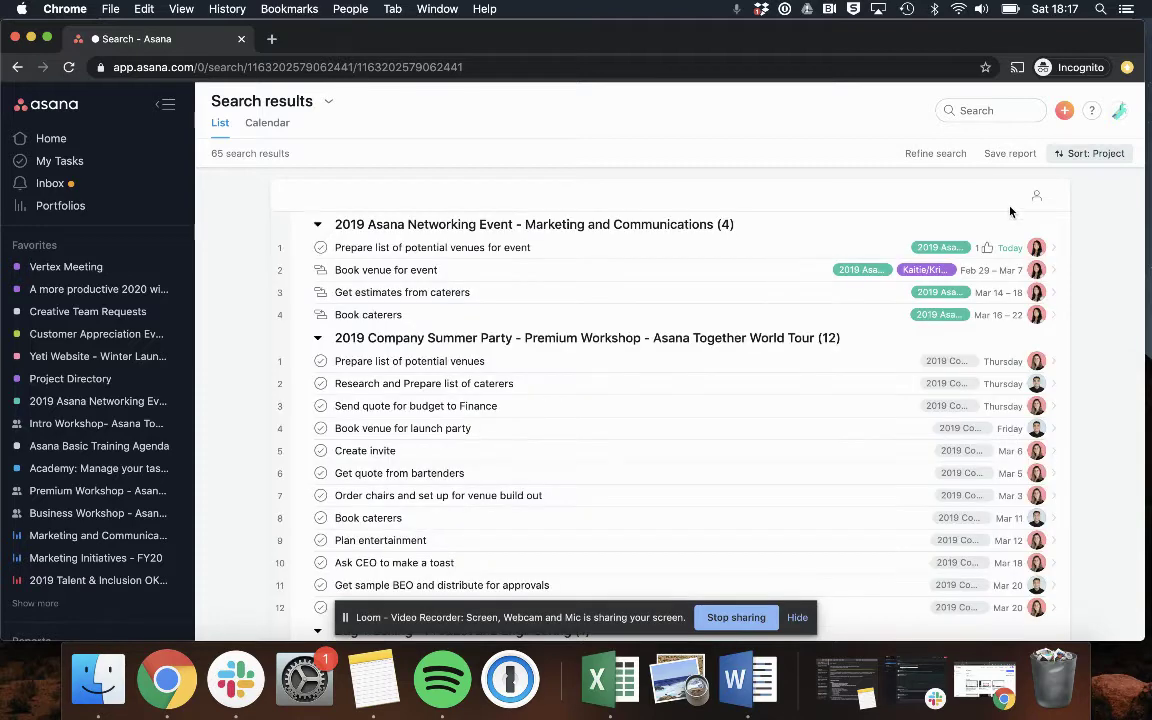
{"action": "left_click", "coordinate": [1088, 153]}
{"action": "left_click", "coordinate": [1030, 180]}
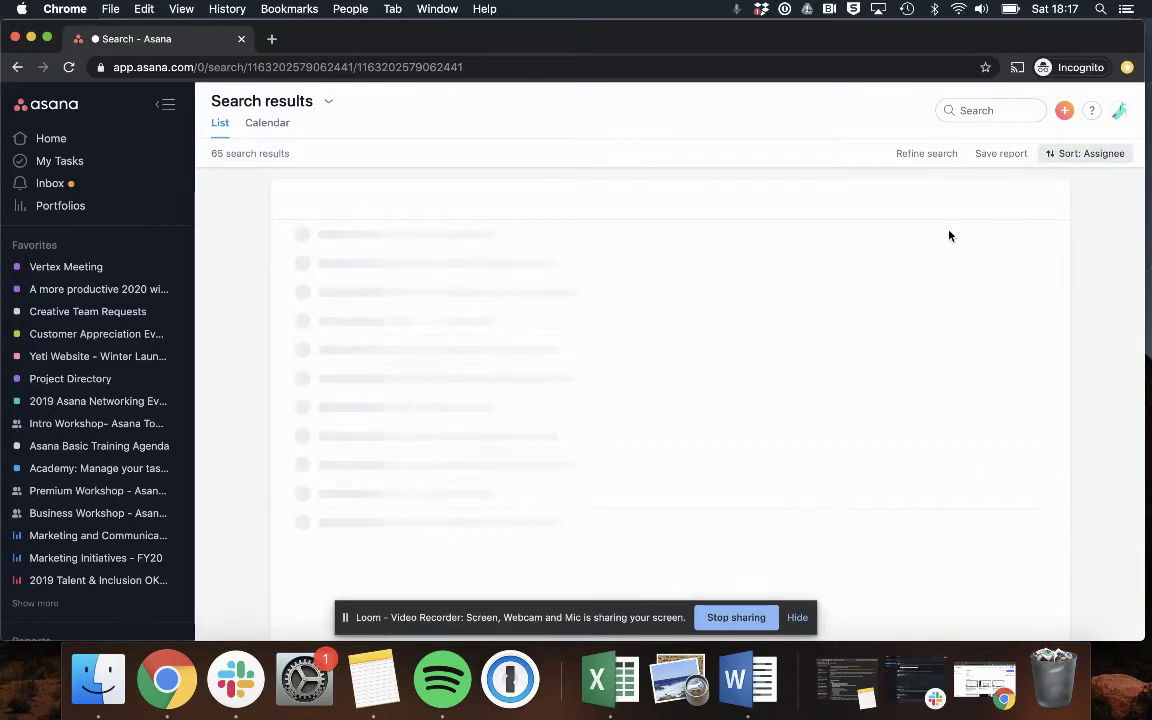
{"action": "scroll", "coordinate": [752, 374], "scroll_direction": "down", "scroll_amount": 10}
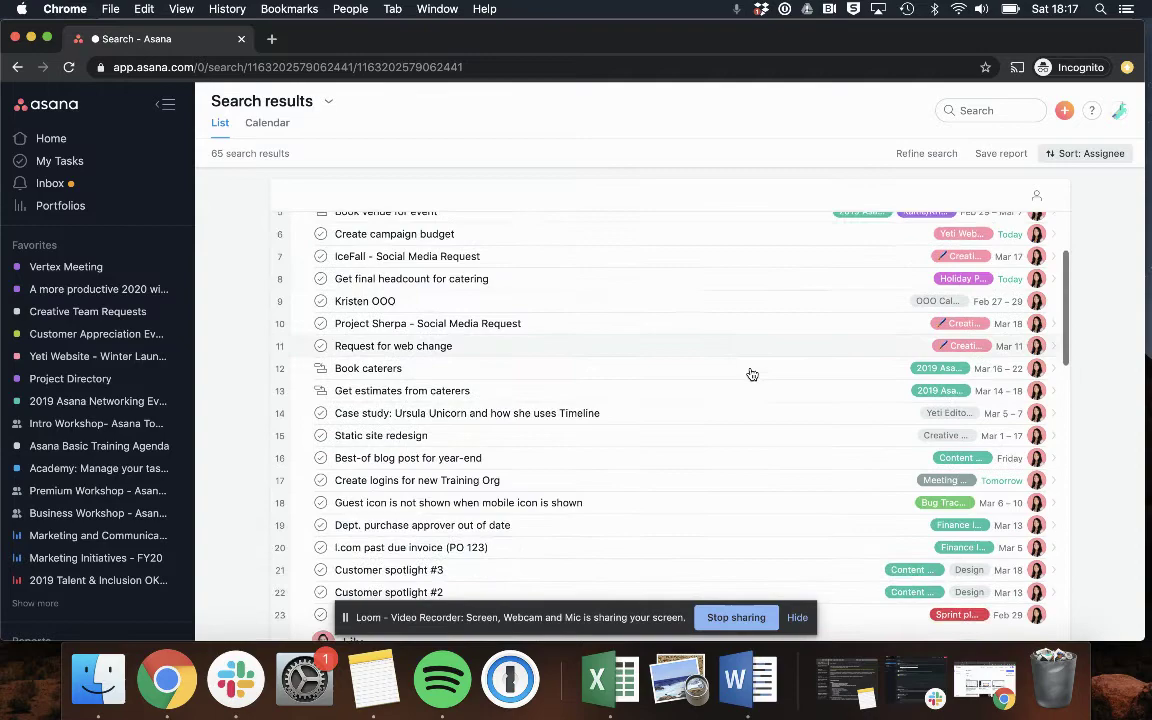
{"action": "scroll", "coordinate": [752, 374], "scroll_direction": "down", "scroll_amount": 10}
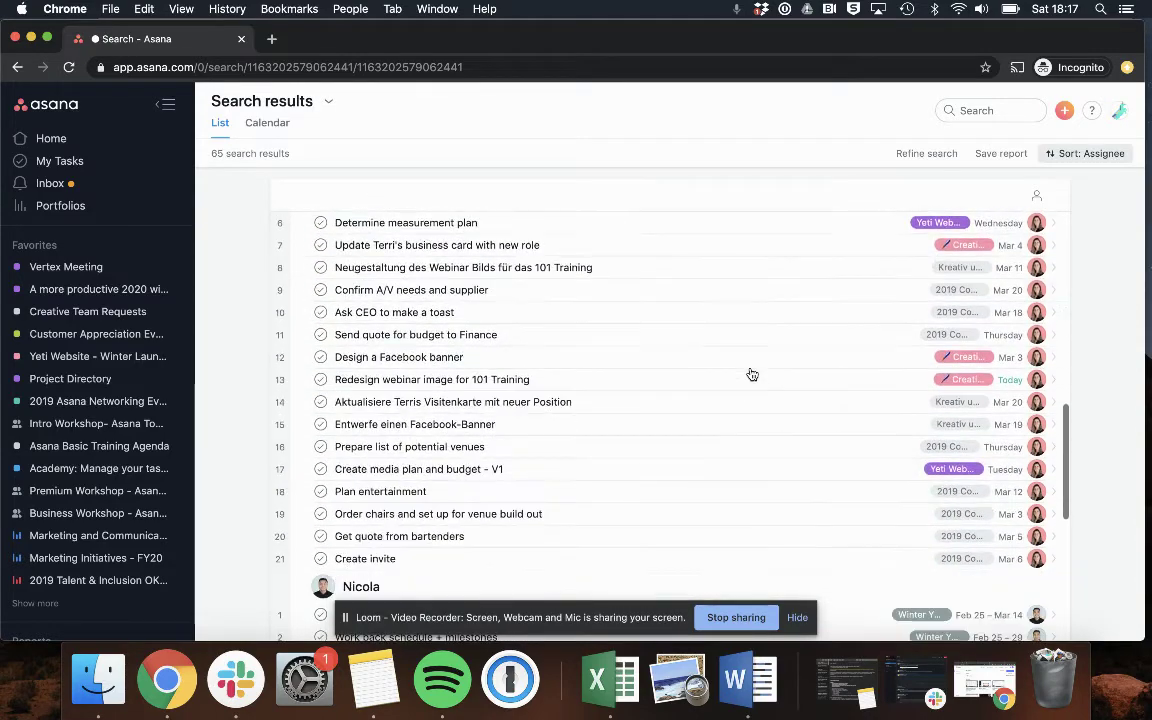
{"action": "scroll", "coordinate": [752, 374], "scroll_direction": "down", "scroll_amount": 3}
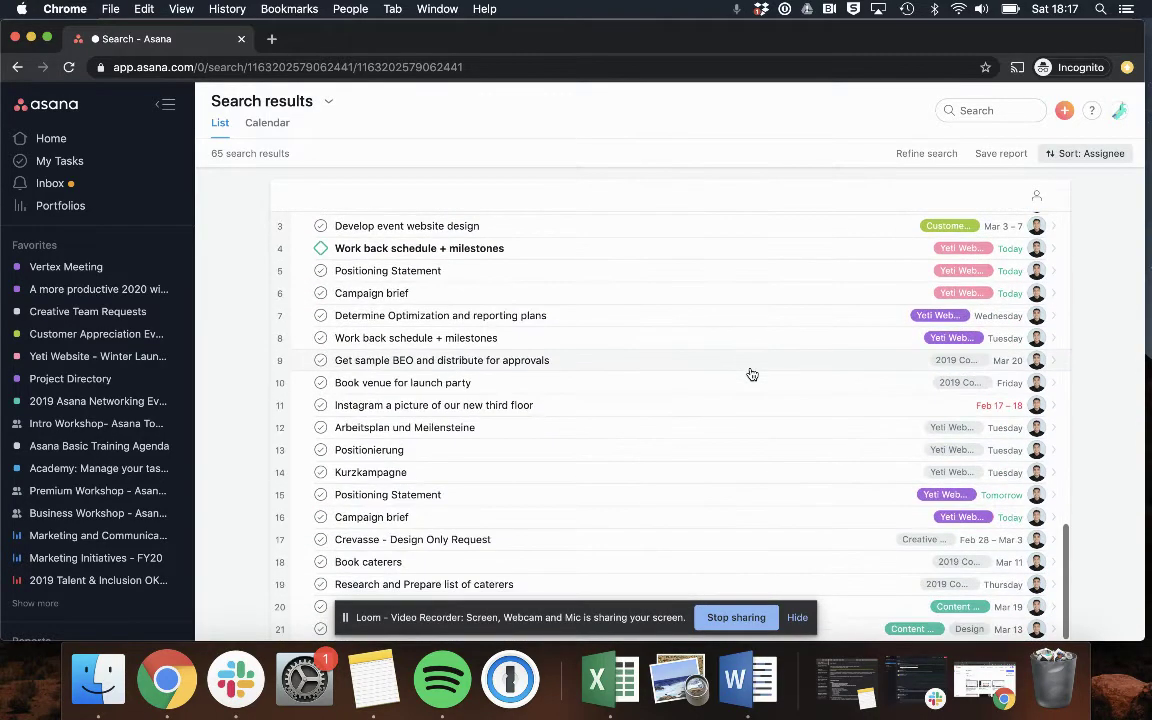
{"action": "scroll", "coordinate": [752, 374], "scroll_direction": "up", "scroll_amount": 3}
{"action": "scroll", "coordinate": [752, 374], "scroll_direction": "up", "scroll_amount": 5}
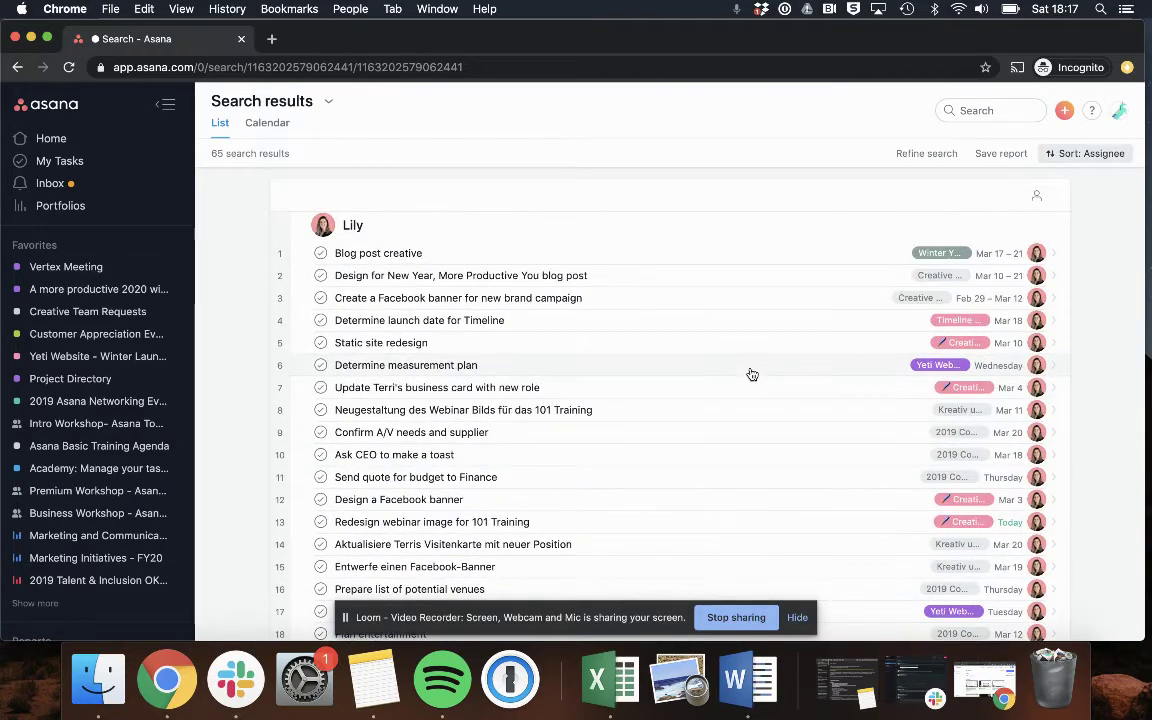
{"action": "scroll", "coordinate": [752, 374], "scroll_direction": "up", "scroll_amount": 5}
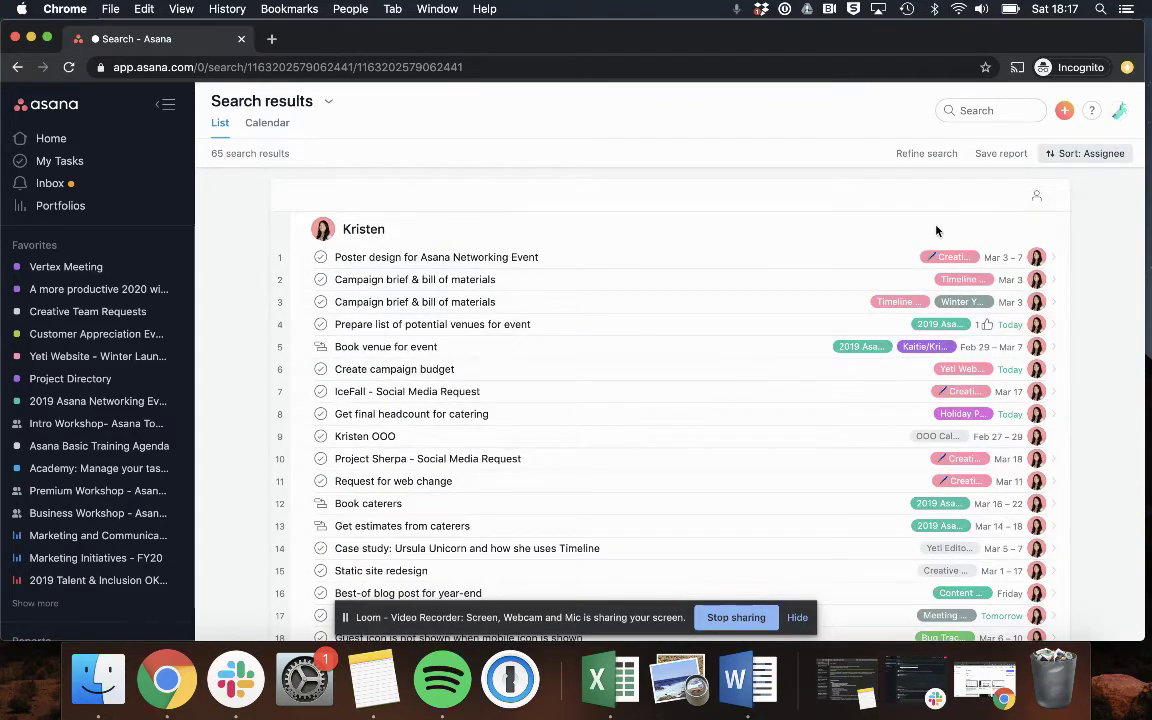
{"action": "scroll", "coordinate": [797, 342], "scroll_direction": "down", "scroll_amount": 4}
{"action": "scroll", "coordinate": [797, 342], "scroll_direction": "down", "scroll_amount": 10}
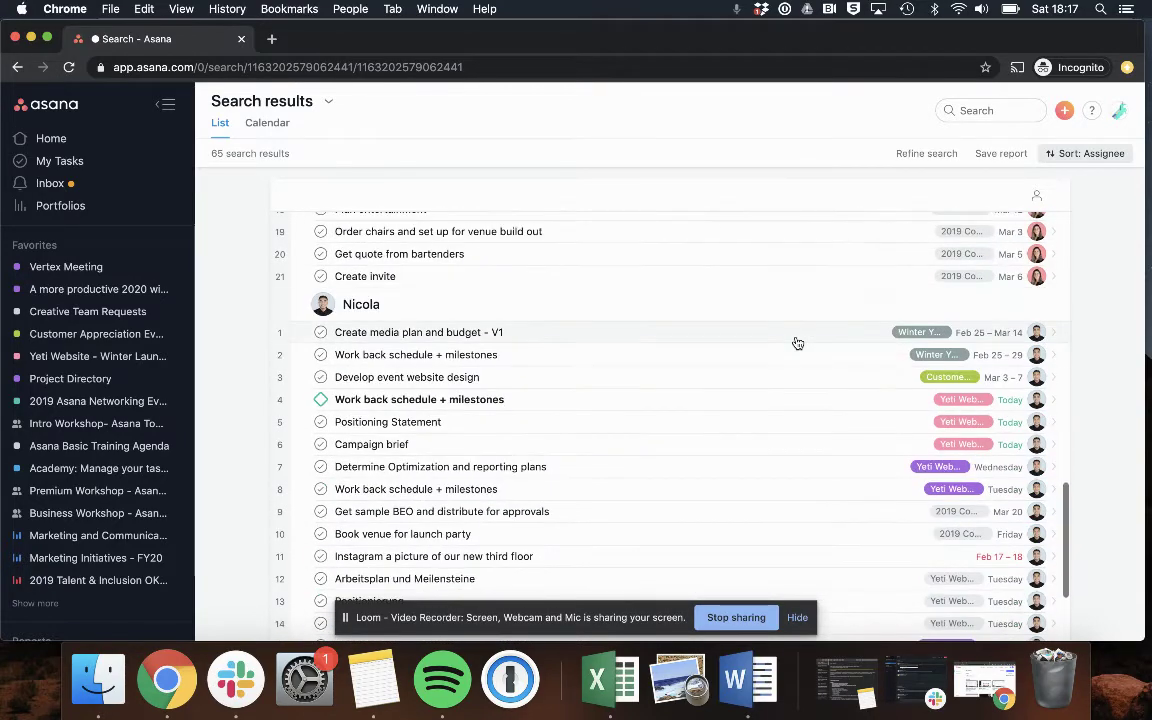
{"action": "scroll", "coordinate": [797, 342], "scroll_direction": "up", "scroll_amount": 10}
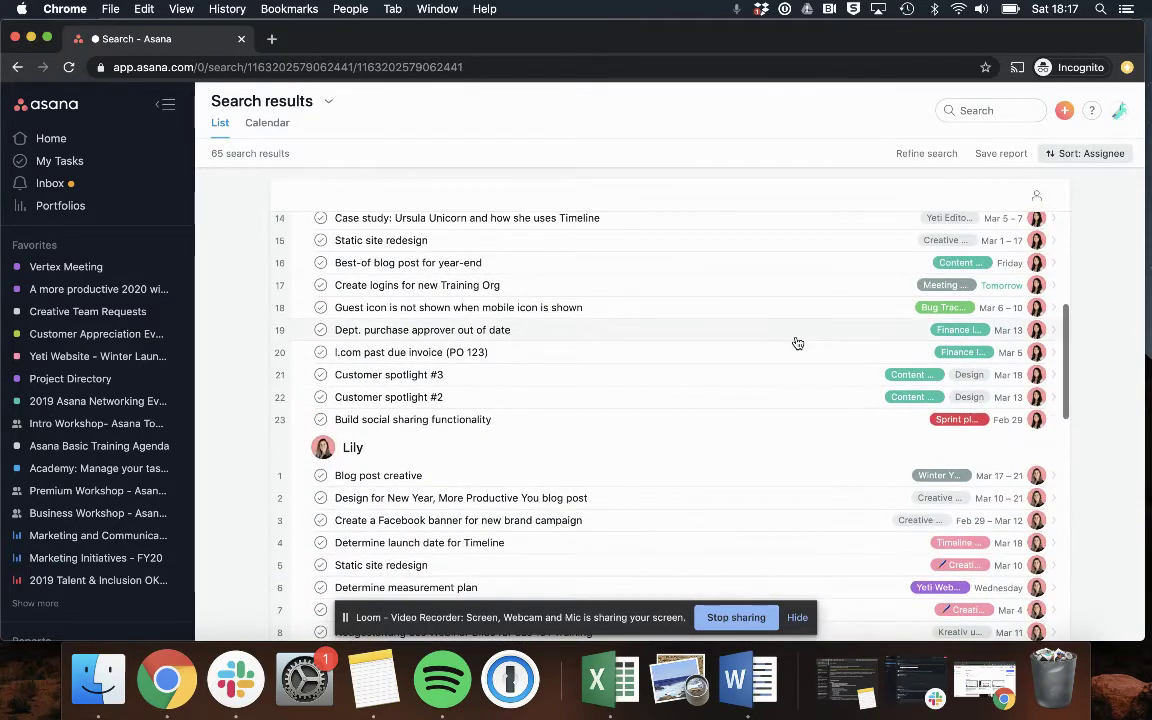
{"action": "scroll", "coordinate": [797, 342], "scroll_direction": "up", "scroll_amount": 1}
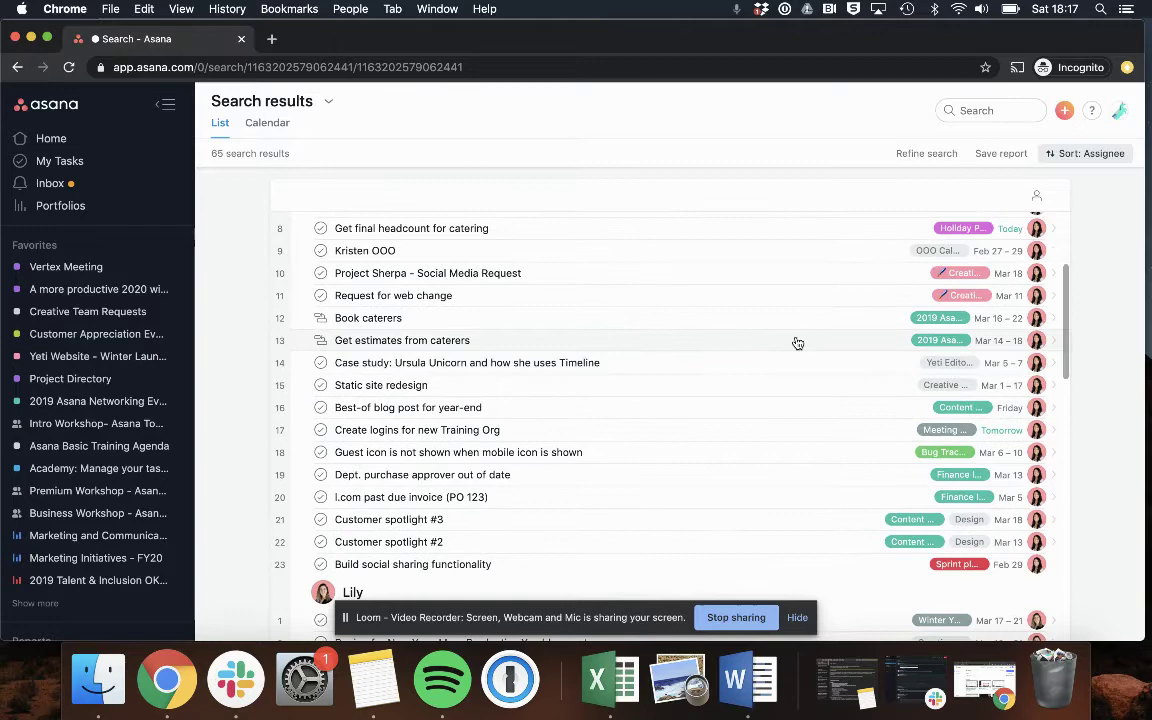
{"action": "scroll", "coordinate": [797, 342], "scroll_direction": "up", "scroll_amount": 3}
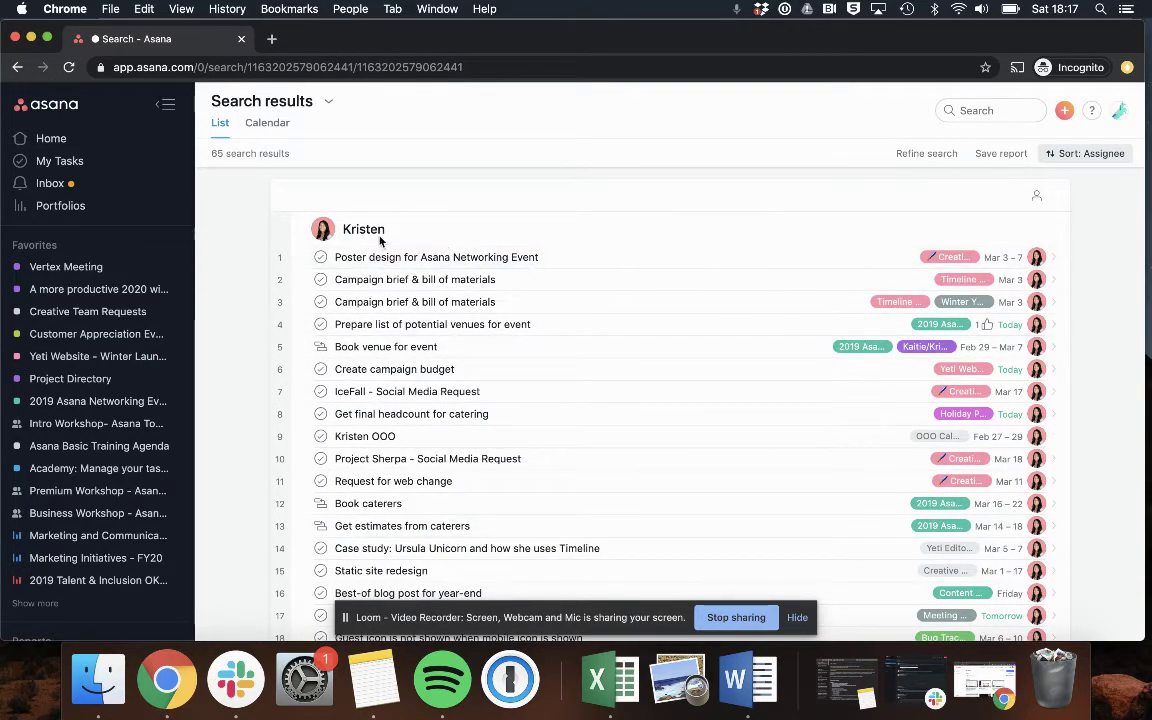
{"action": "scroll", "coordinate": [476, 357], "scroll_direction": "down", "scroll_amount": 10}
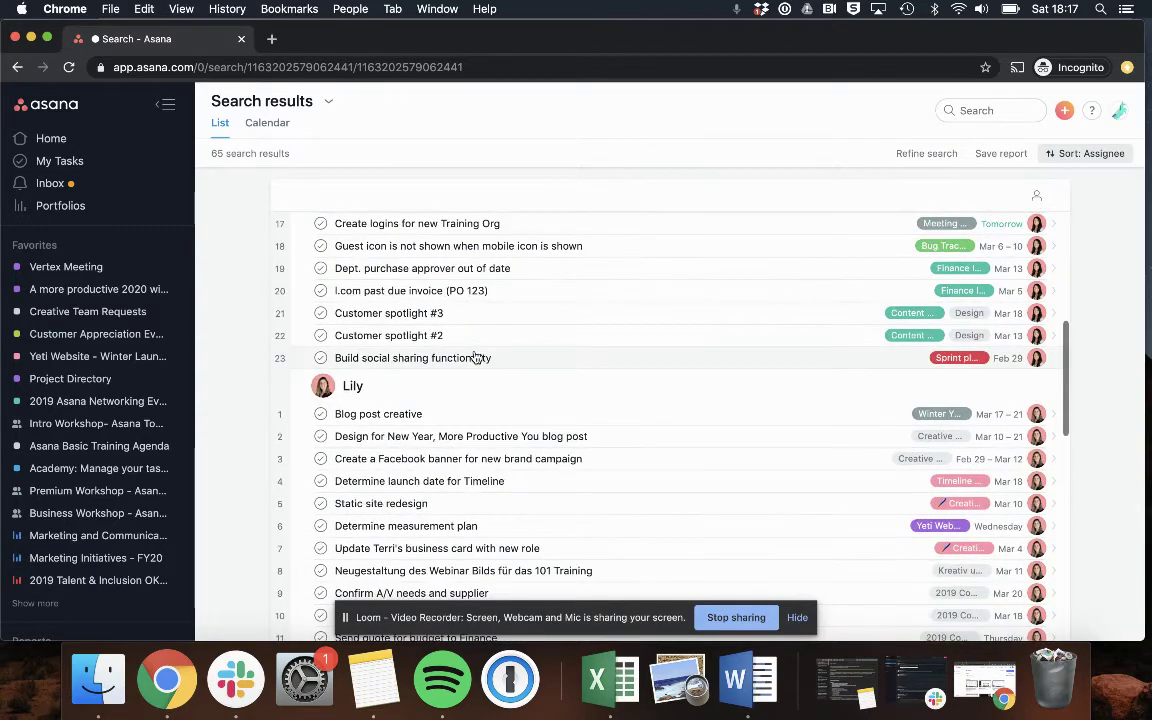
{"action": "scroll", "coordinate": [476, 357], "scroll_direction": "up", "scroll_amount": 10}
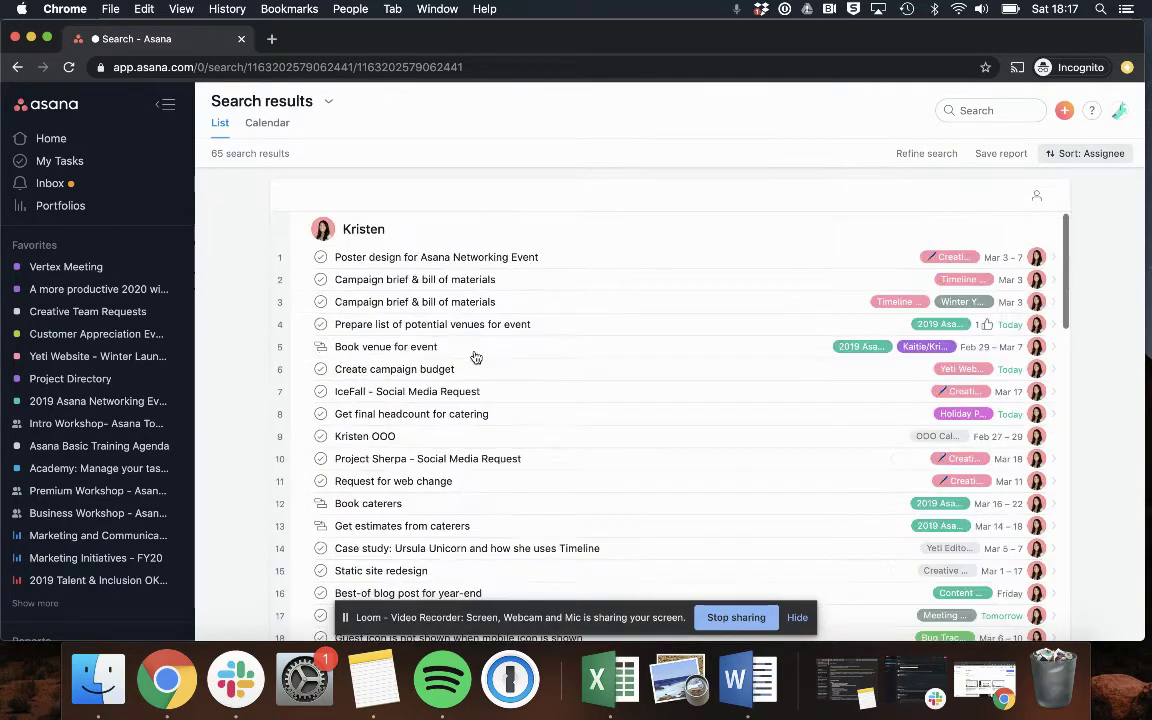
Save the search results as a report named "Team to do's next 30 days".
{"action": "left_click", "coordinate": [1003, 154]}
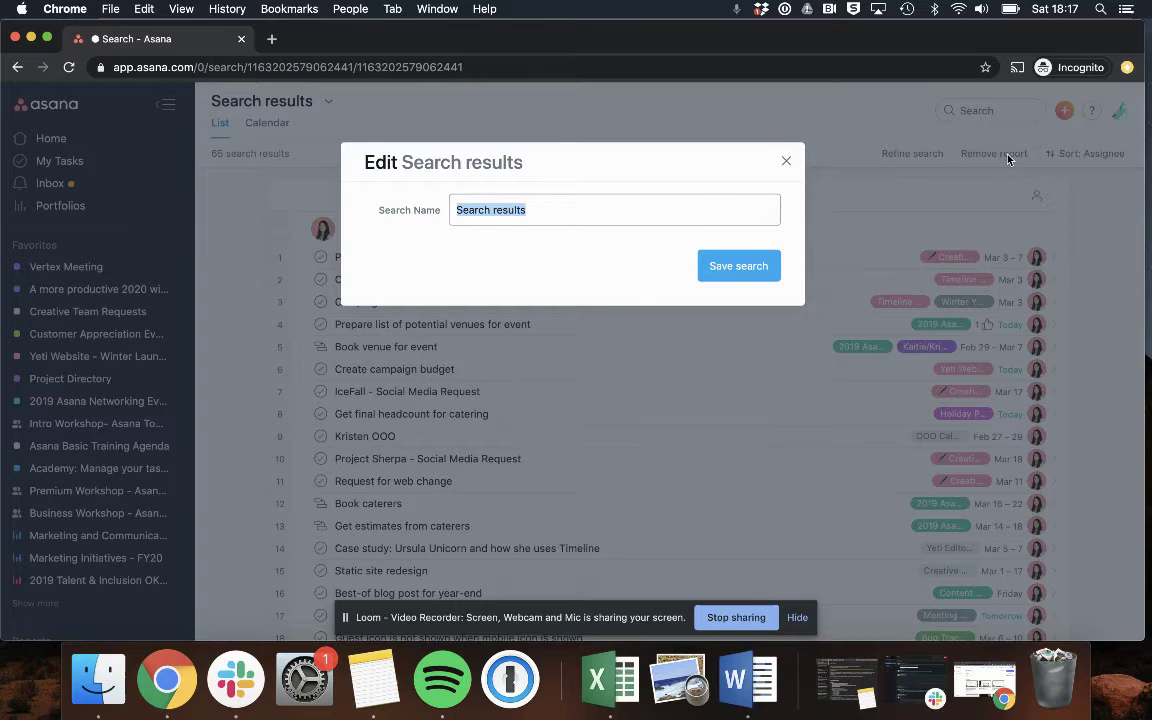
{"action": "type", "text": "Team to do's"}
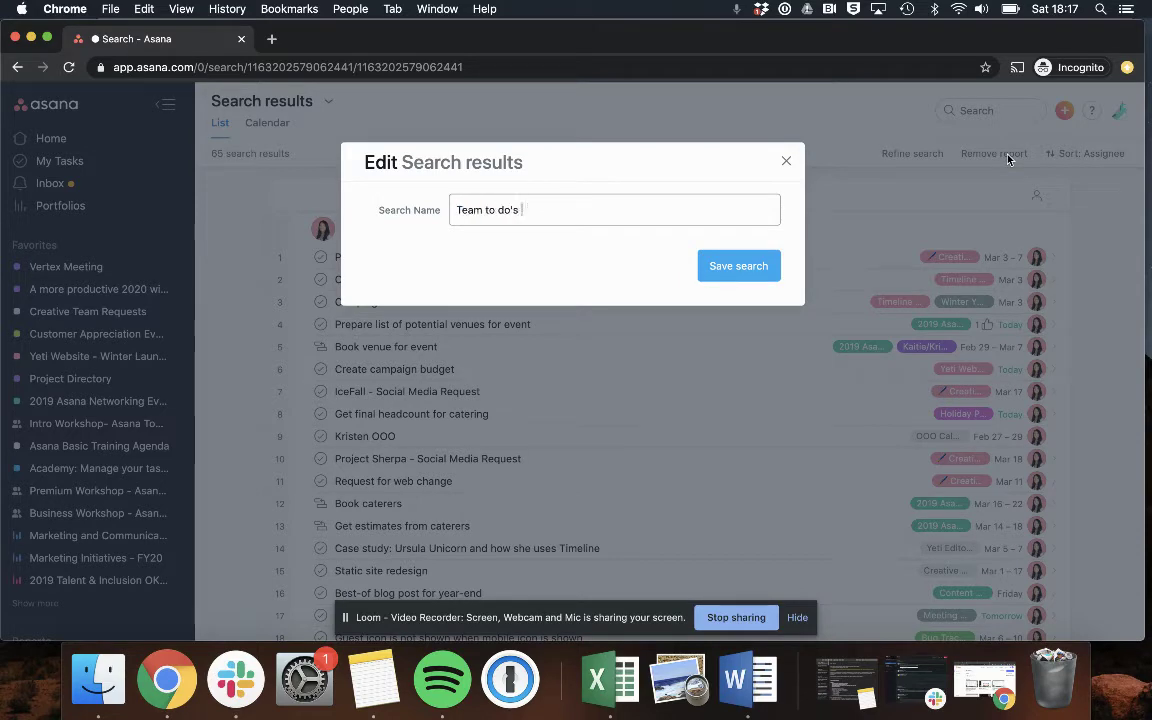
{"action": "type", "text": " next 30 days"}
{"action": "left_click", "coordinate": [738, 265]}
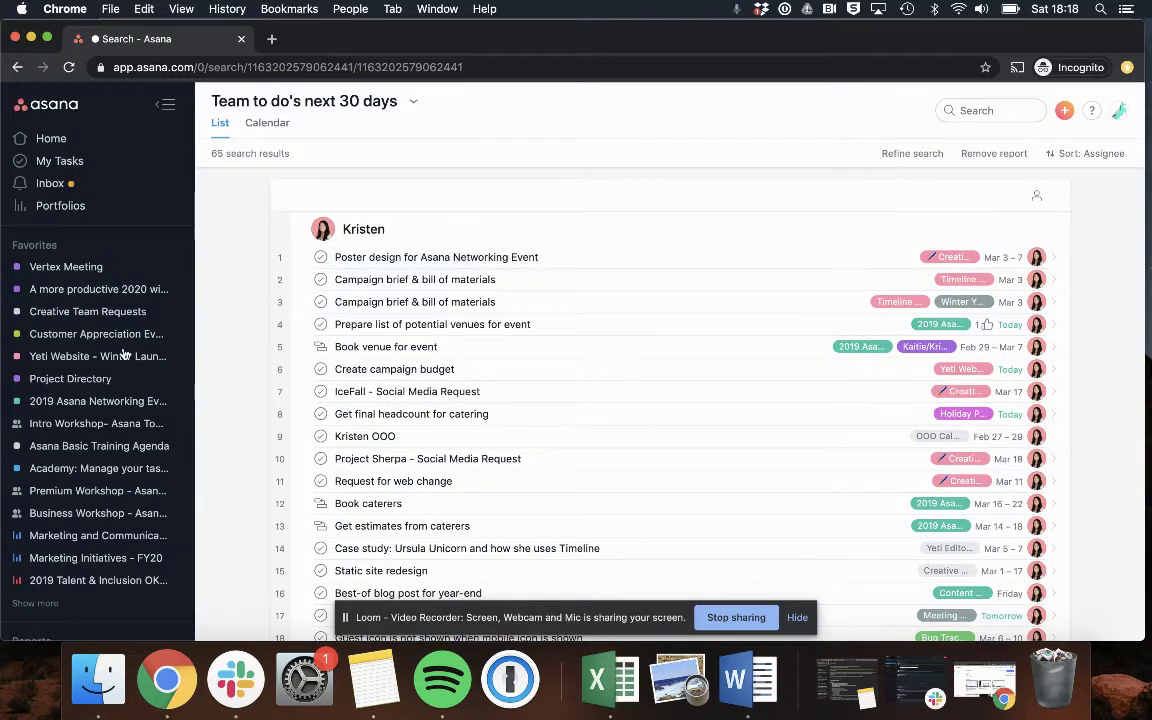
Expand Reports in the sidebar to find the new report and select its web address.
{"action": "scroll", "coordinate": [124, 355], "scroll_direction": "down", "scroll_amount": 2}
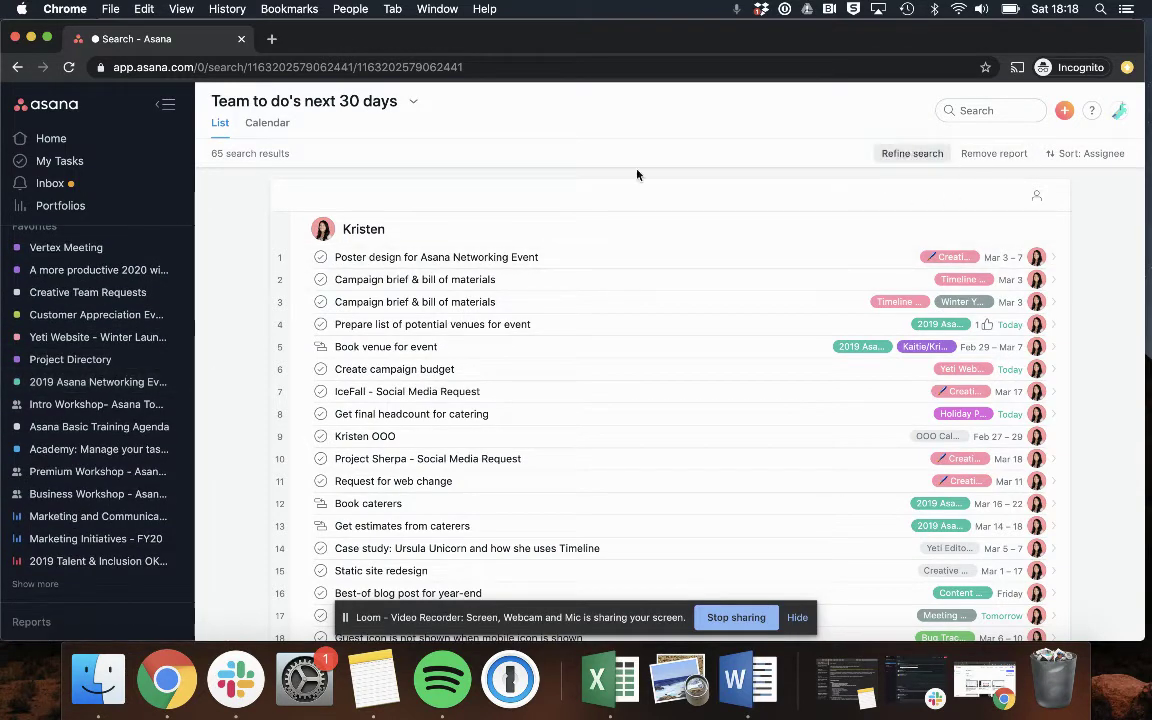
{"action": "scroll", "coordinate": [60, 330], "scroll_direction": "down", "scroll_amount": 6}
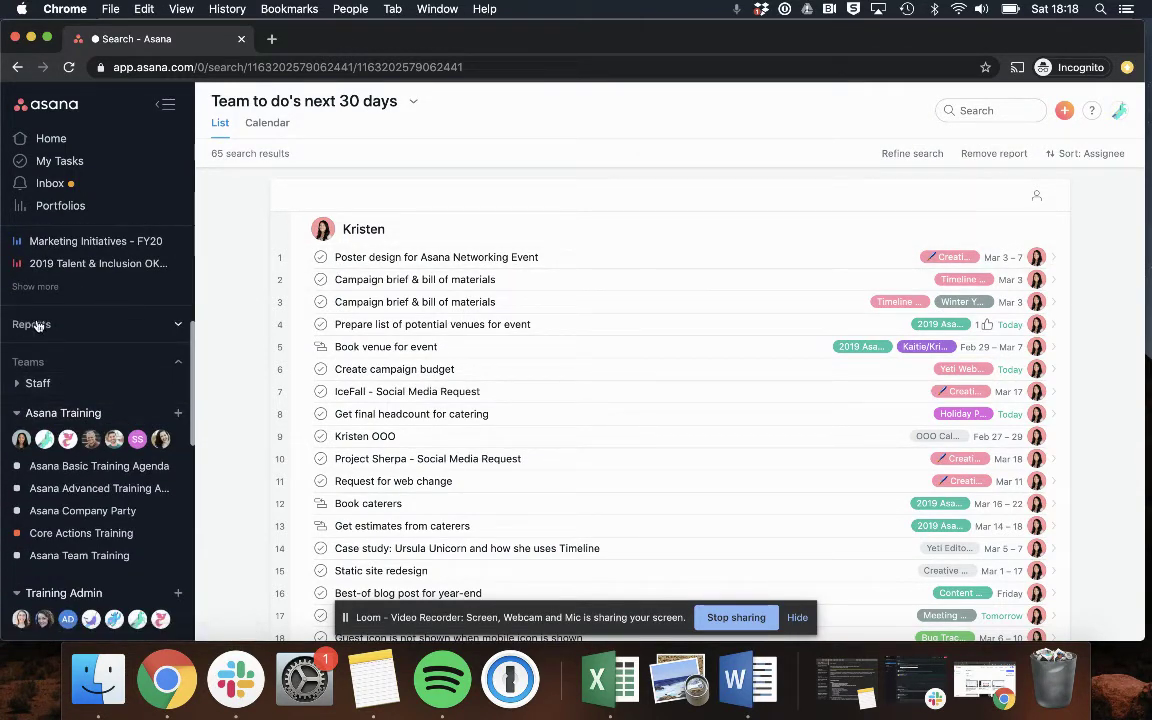
{"action": "left_click", "coordinate": [180, 328]}
{"action": "scroll", "coordinate": [84, 468], "scroll_direction": "down", "scroll_amount": 10}
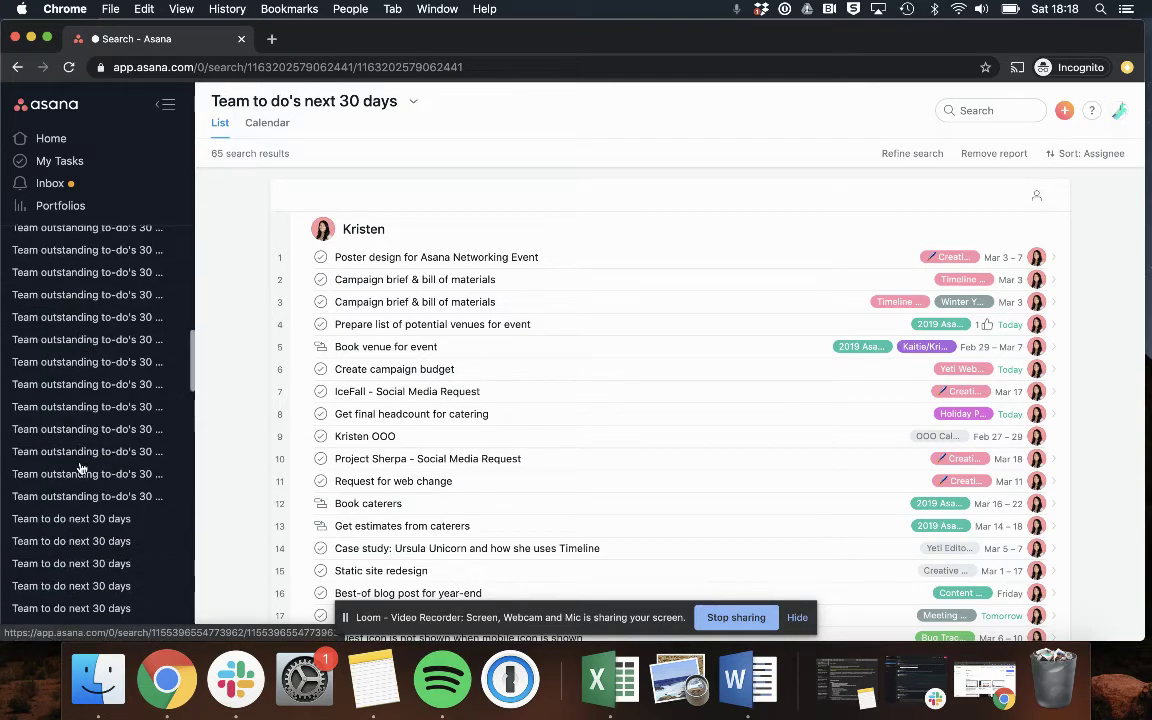
{"action": "scroll", "coordinate": [82, 468], "scroll_direction": "down", "scroll_amount": 8}
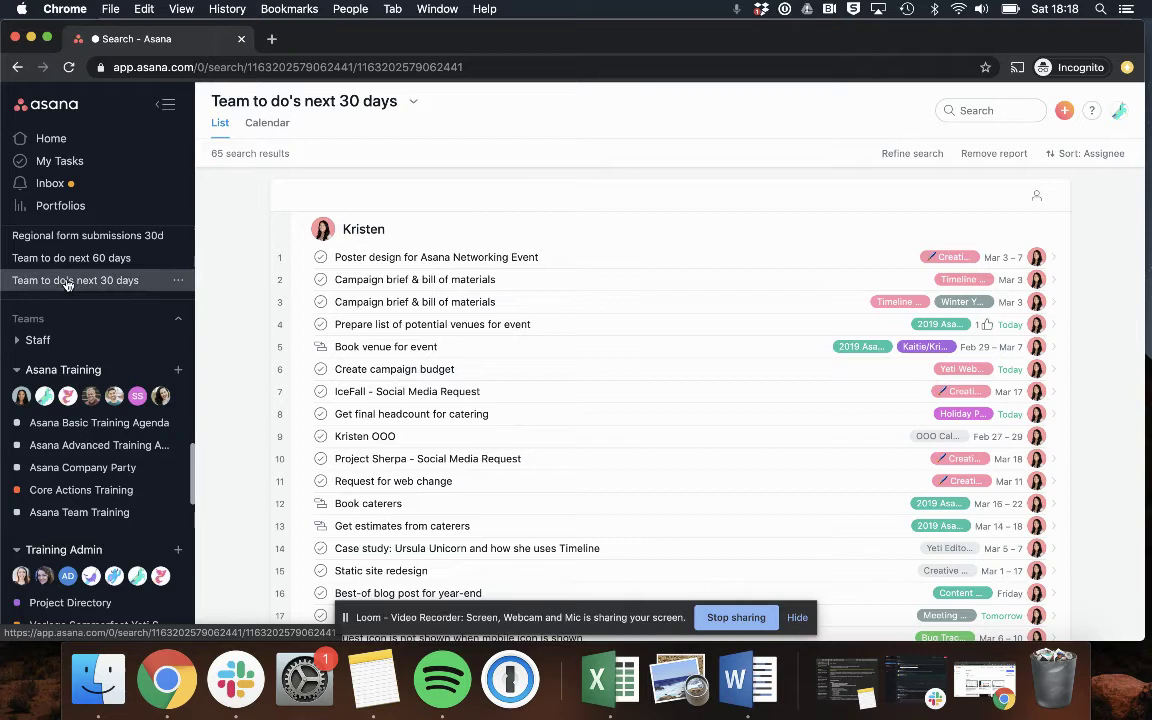
{"action": "left_click", "coordinate": [360, 67]}
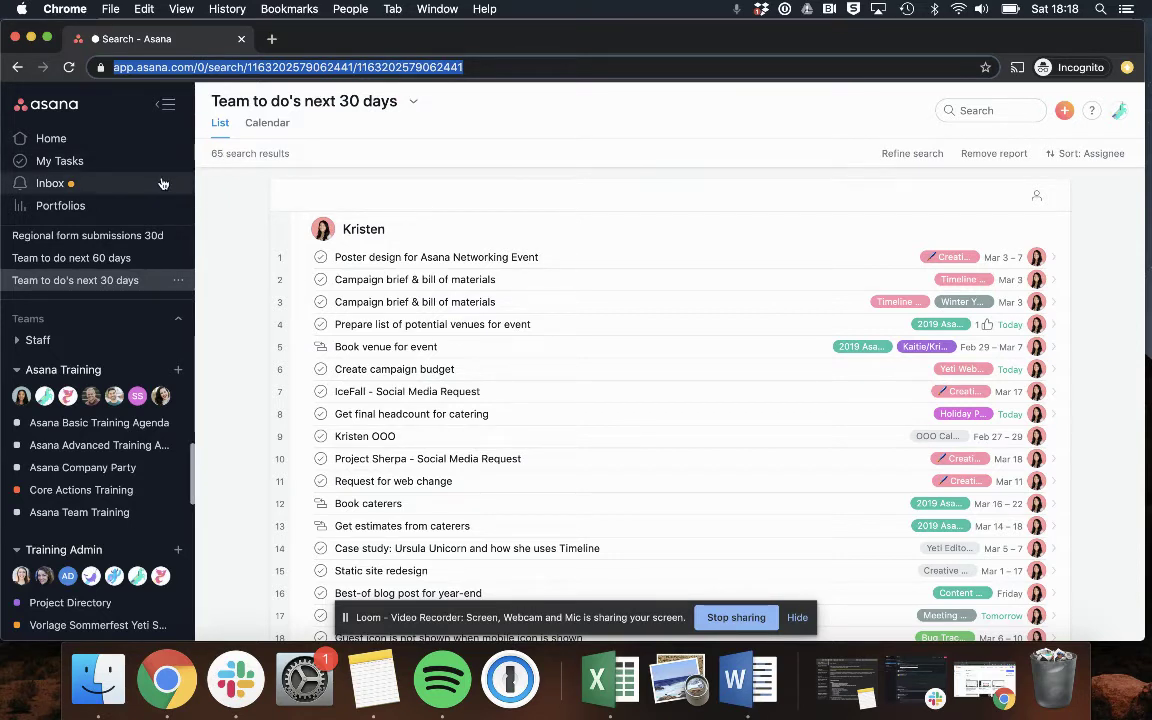
From the Portfolios overview, open the Marketing and Communications Portfolio with its five projects.
{"action": "left_click", "coordinate": [73, 209]}
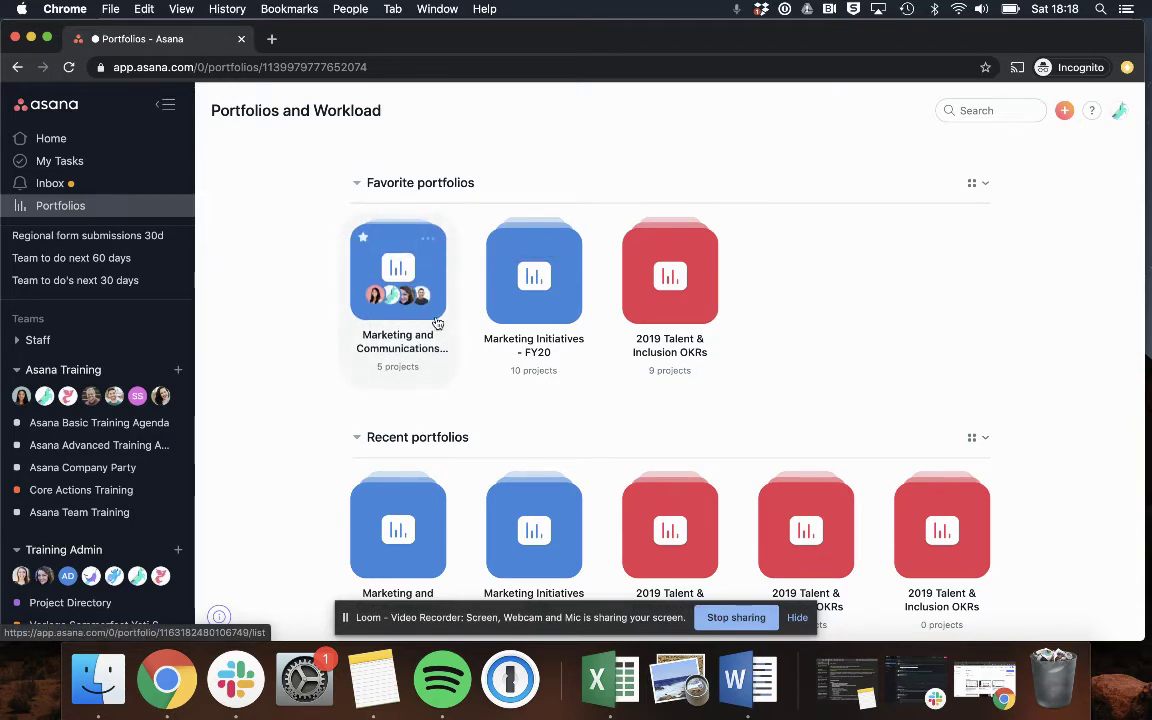
{"action": "scroll", "coordinate": [437, 322], "scroll_direction": "down", "scroll_amount": 4}
{"action": "scroll", "coordinate": [437, 322], "scroll_direction": "down", "scroll_amount": 5}
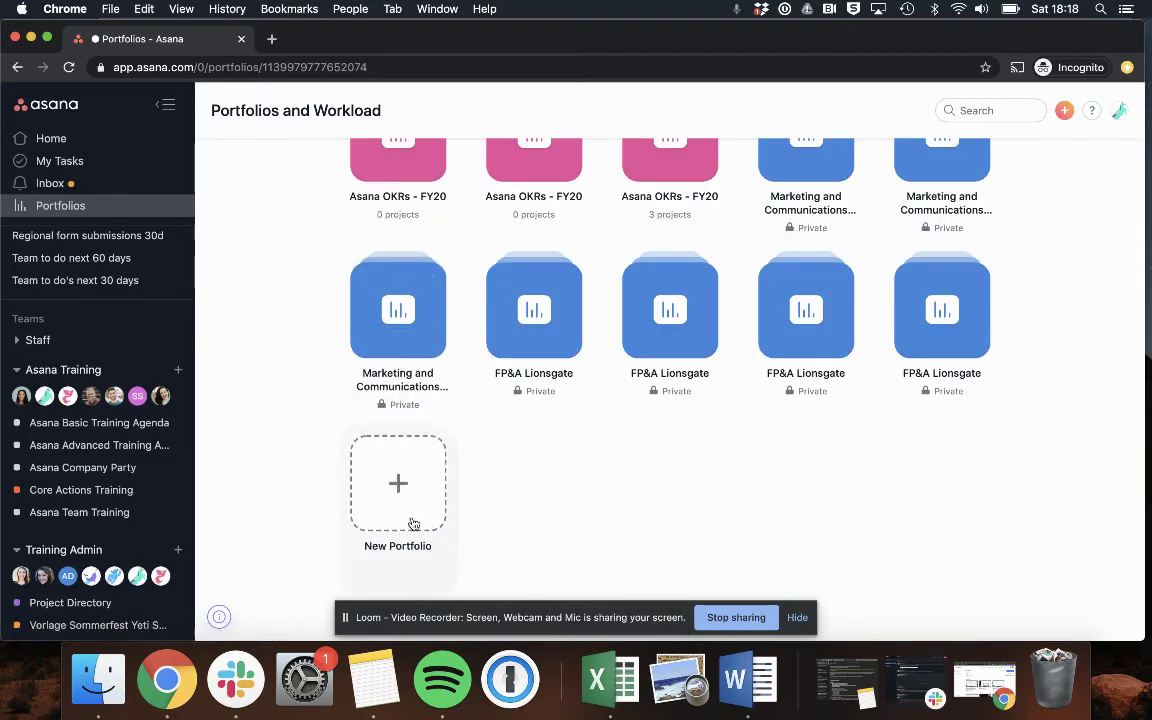
{"action": "scroll", "coordinate": [410, 458], "scroll_direction": "up", "scroll_amount": 10}
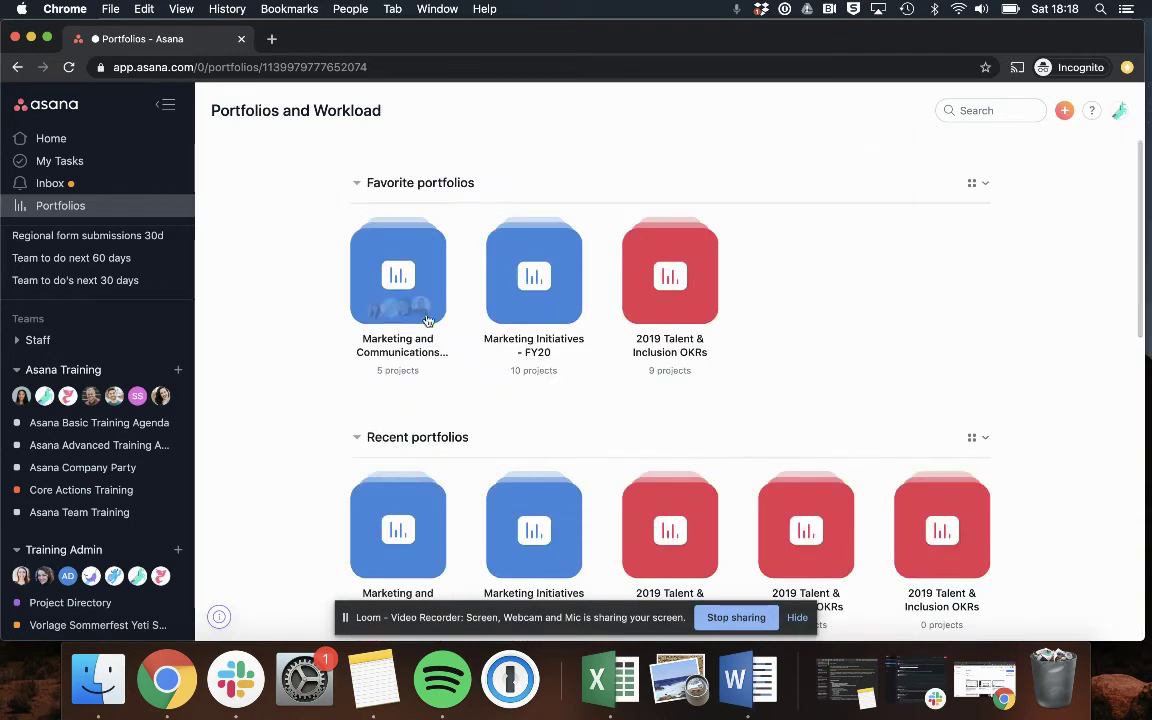
{"action": "left_click", "coordinate": [381, 243]}
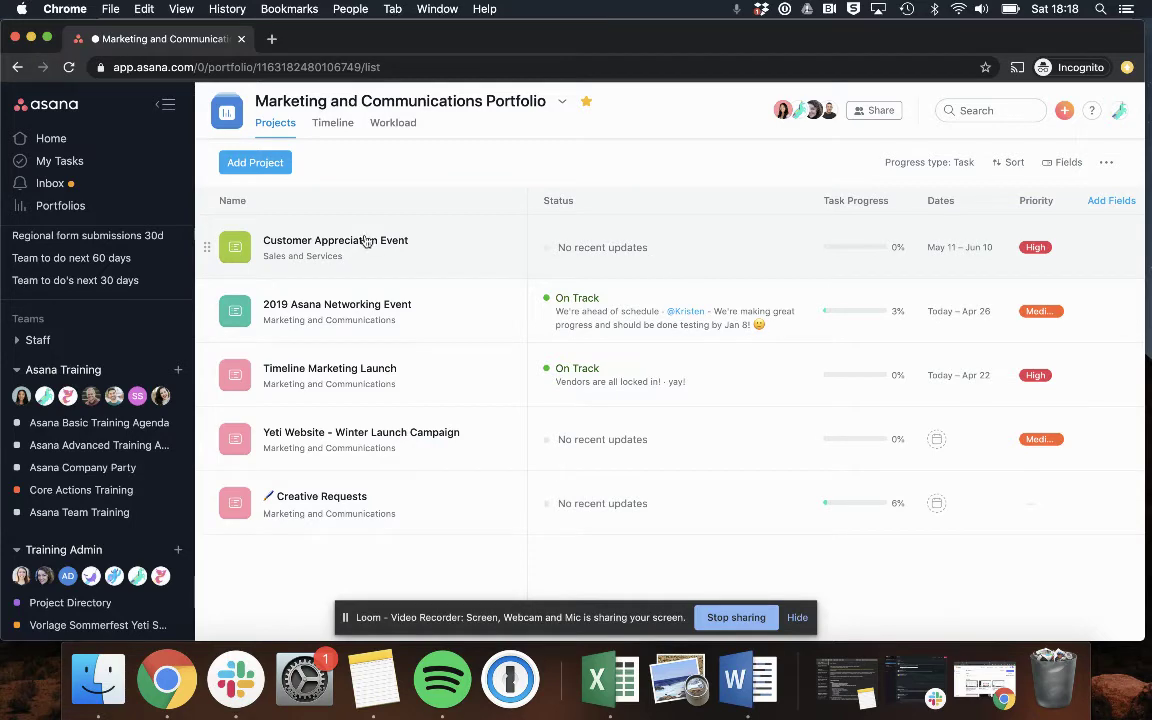
{"action": "scroll", "coordinate": [125, 314], "scroll_direction": "up", "scroll_amount": 8}
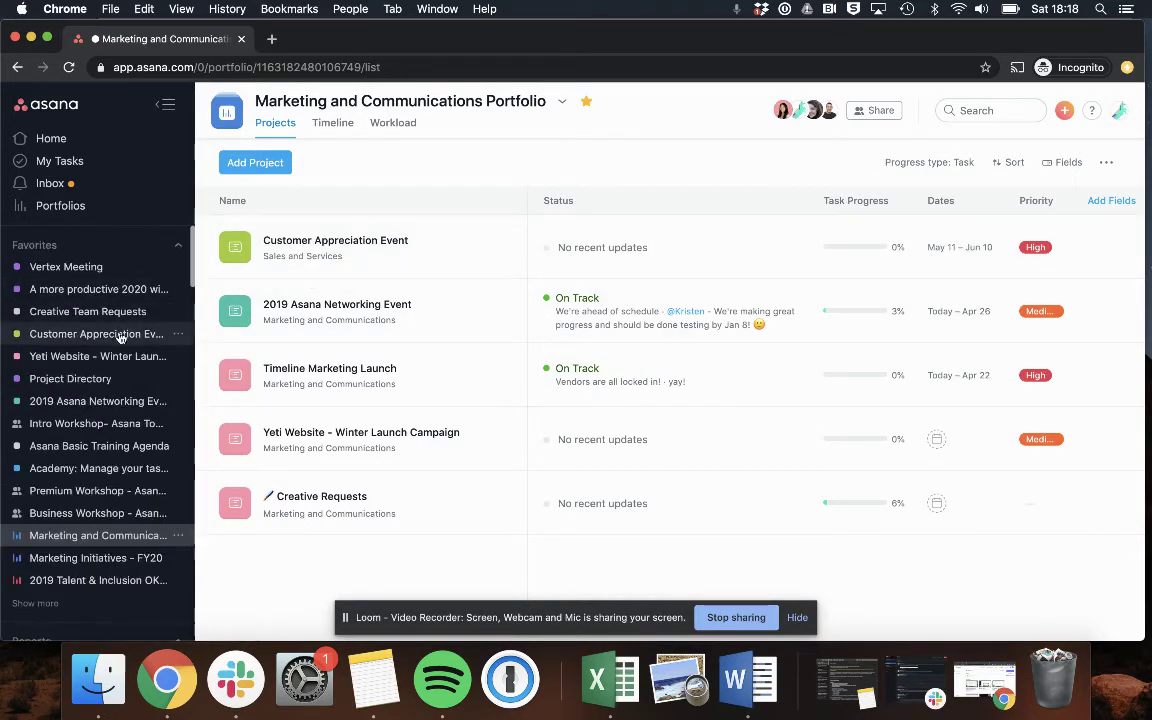
Post an On Track update "We're on track" on Customer Appreciation Event, thanking everyone for their hard work.
{"action": "left_click", "coordinate": [301, 242]}
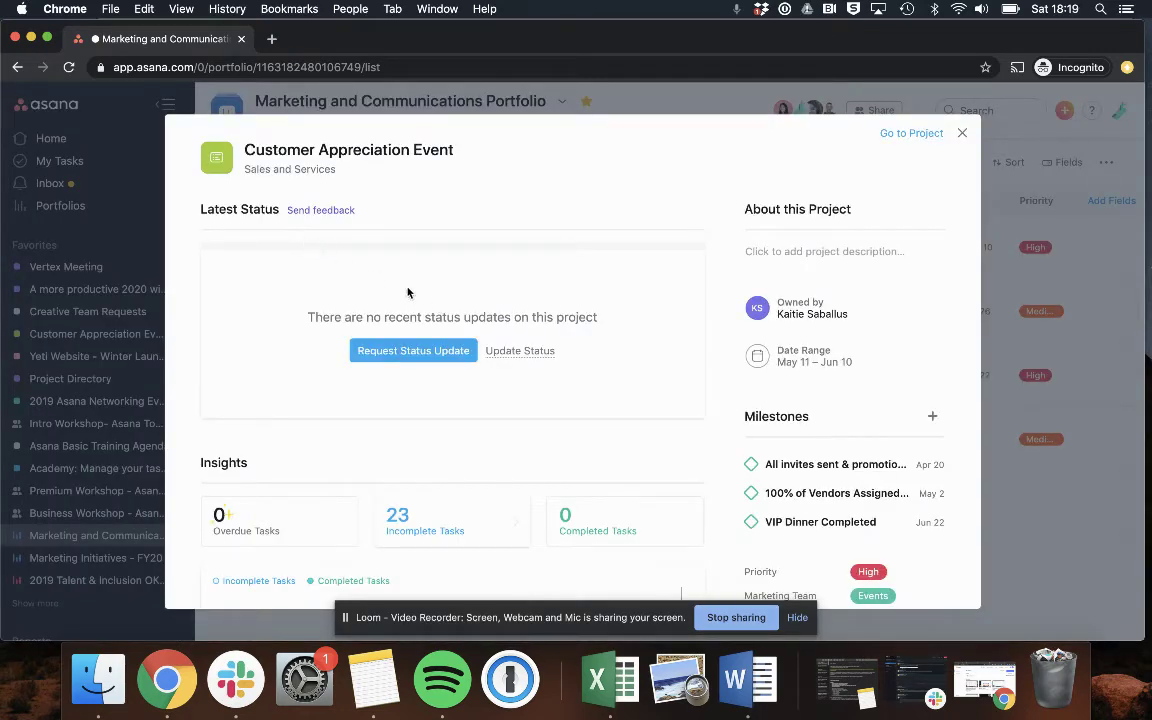
{"action": "left_click", "coordinate": [518, 350]}
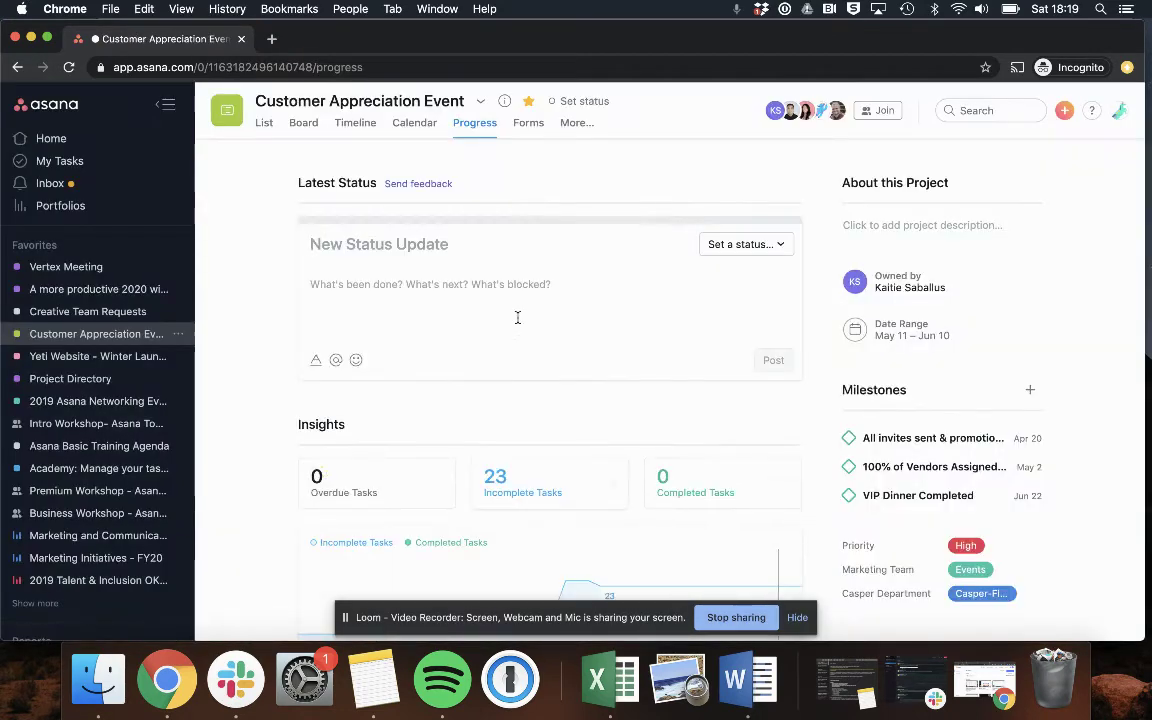
{"action": "left_click", "coordinate": [741, 243]}
{"action": "left_click", "coordinate": [748, 305]}
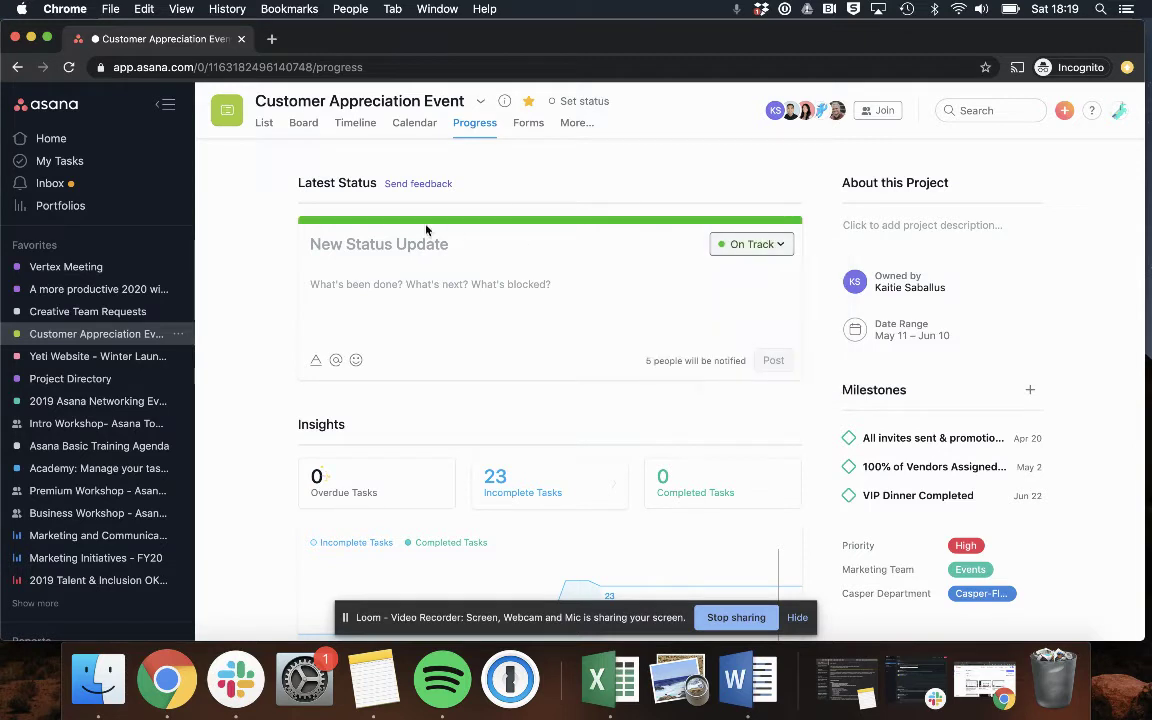
{"action": "type", "text": "We're on track"}
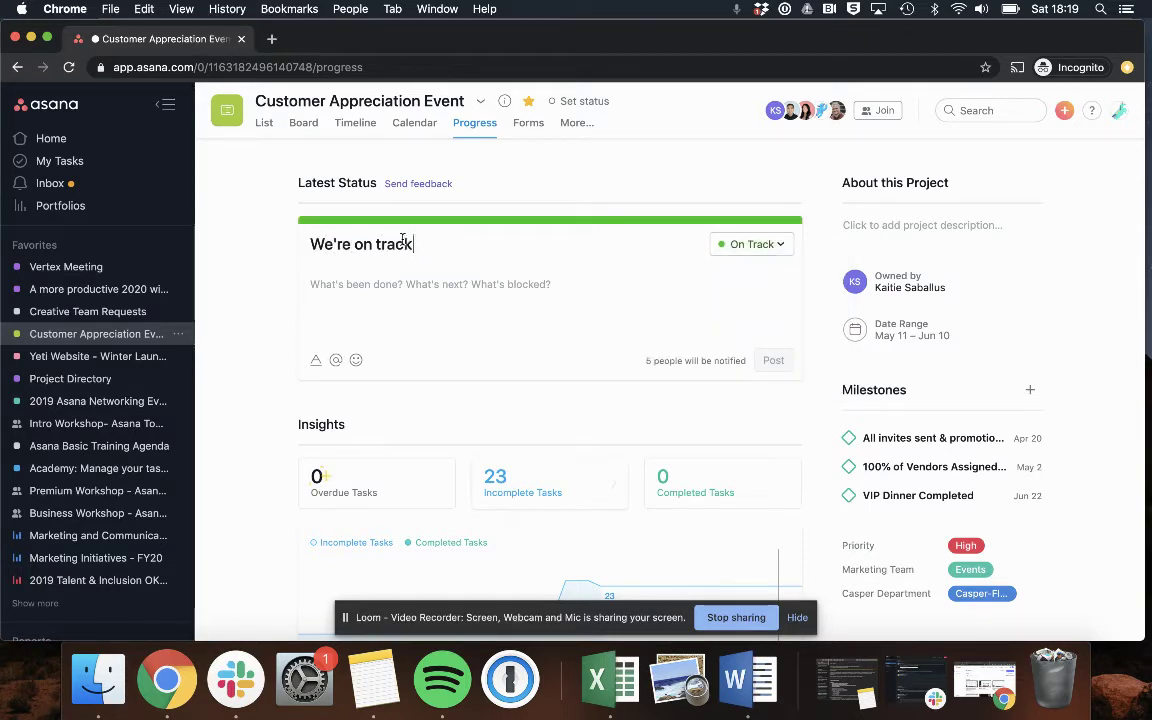
{"action": "key", "text": "Tab"}
{"action": "key", "text": "Tab"}
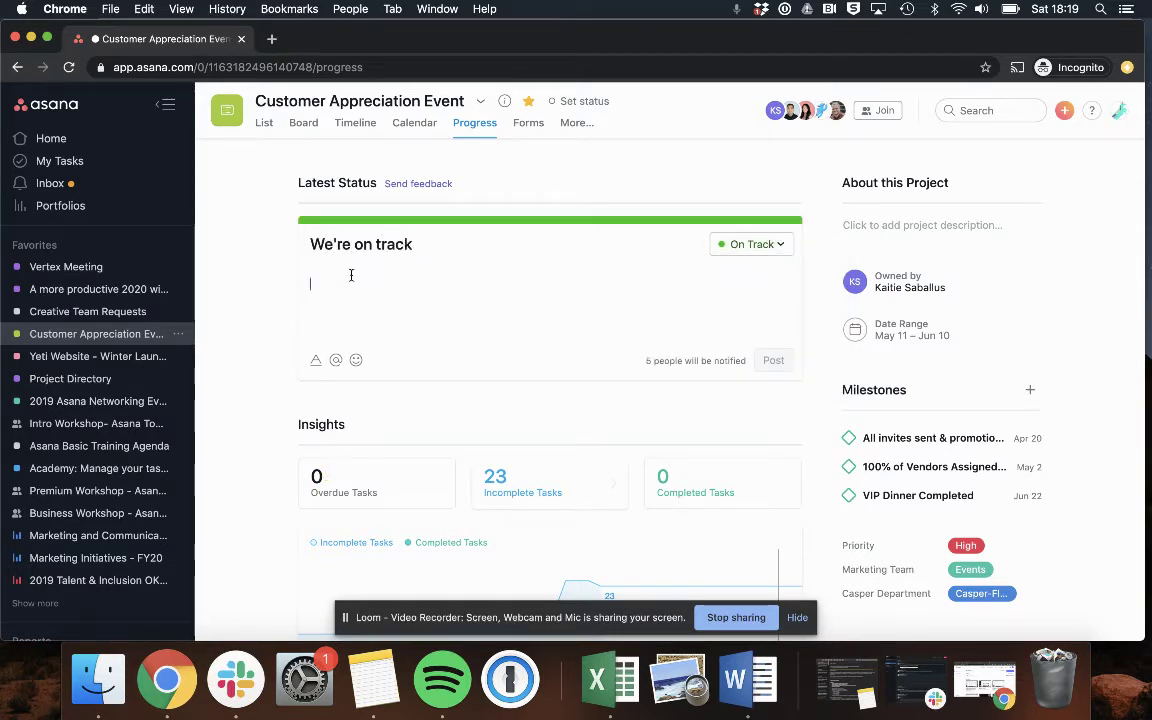
{"action": "type", "text": "Thanks to ev"}
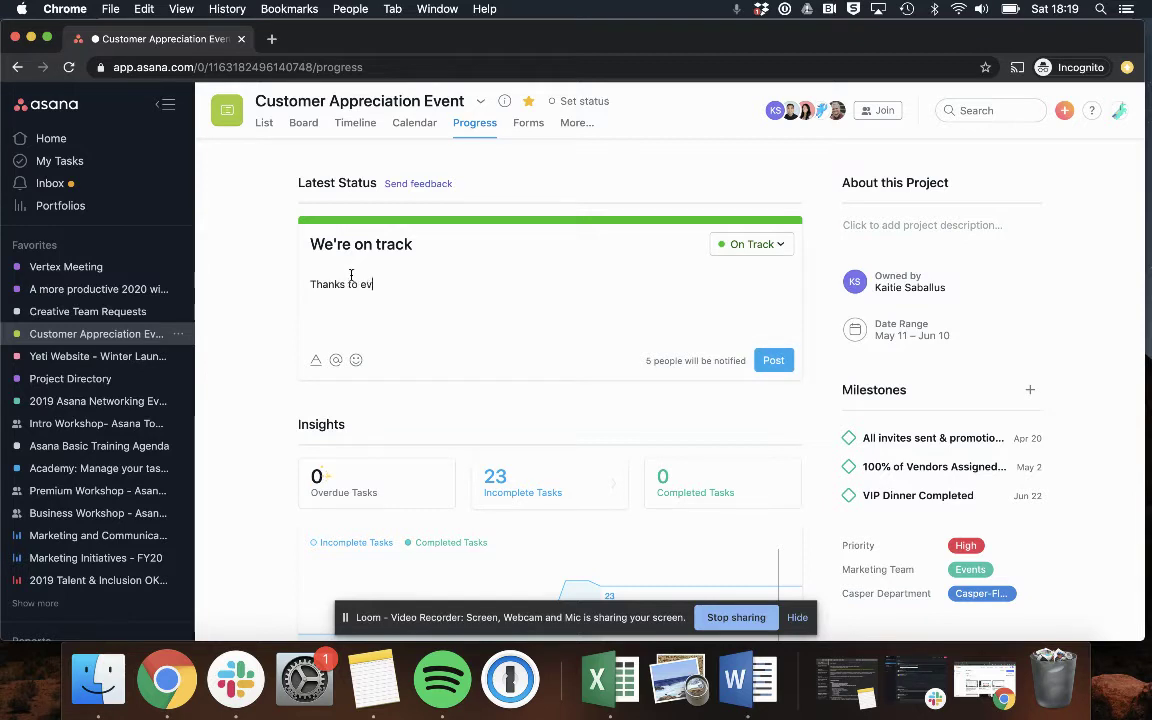
{"action": "type", "text": "erytne for their hard work."}
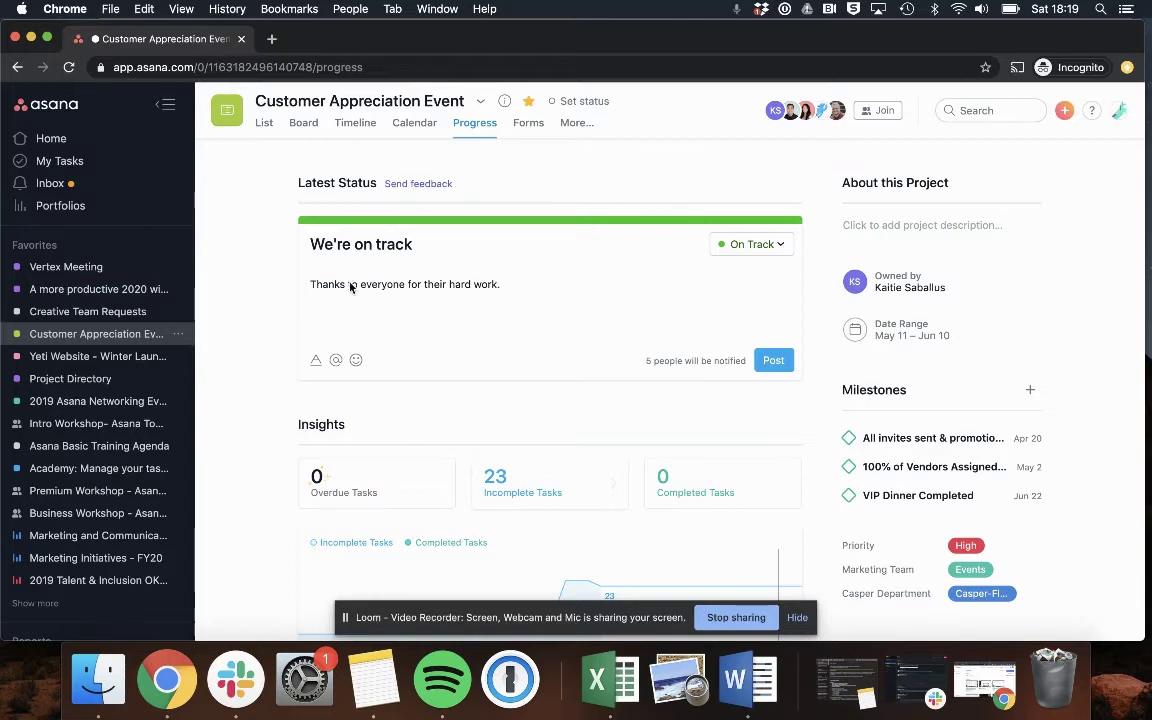
{"action": "left_click", "coordinate": [771, 363]}
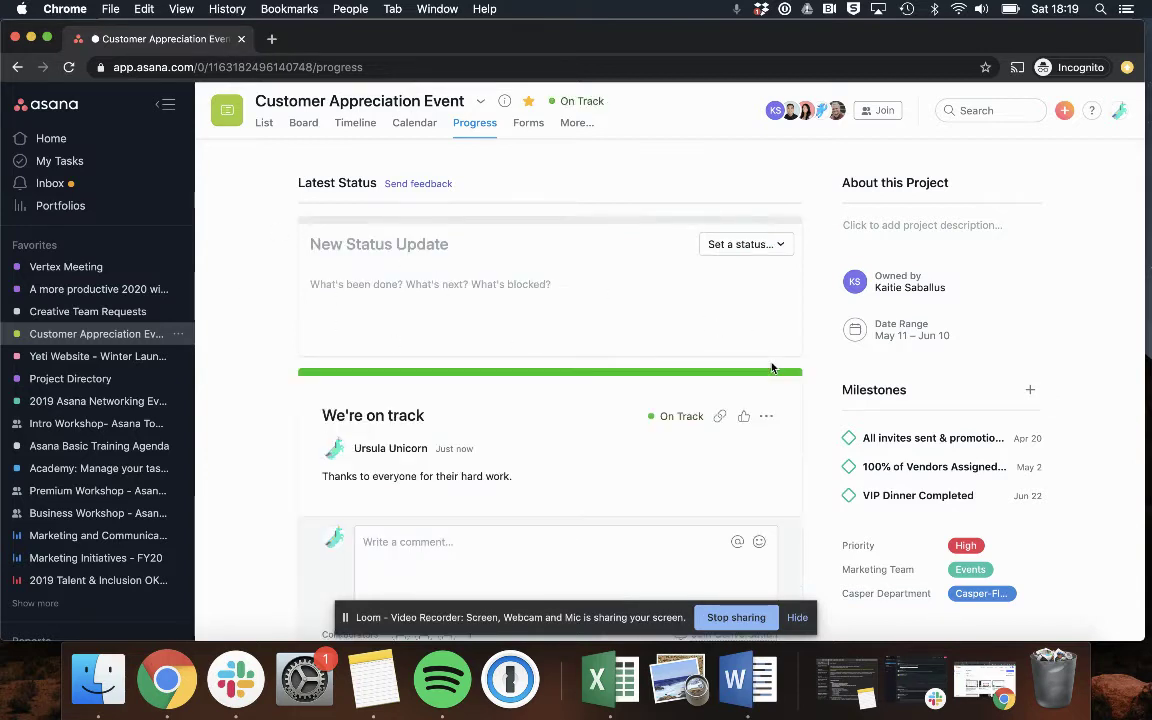
Reopen the Marketing and Communications portfolio to see Customer Appreciation Event marked On Track.
{"action": "left_click", "coordinate": [110, 206]}
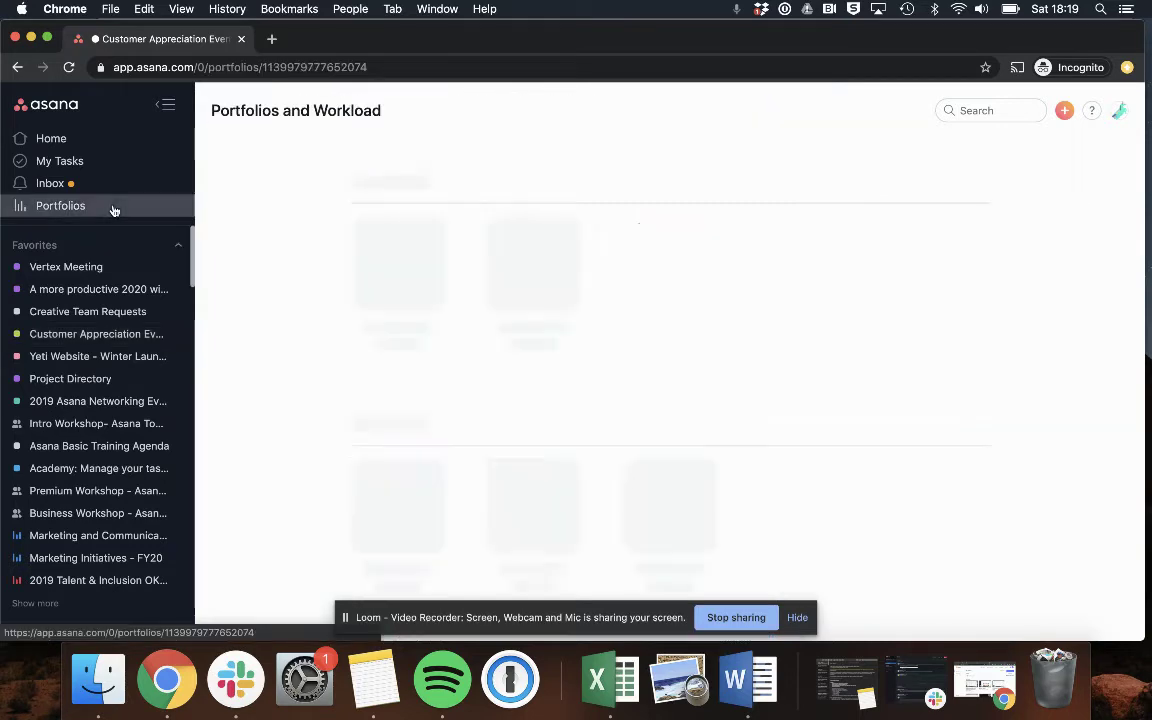
{"action": "left_click", "coordinate": [378, 224]}
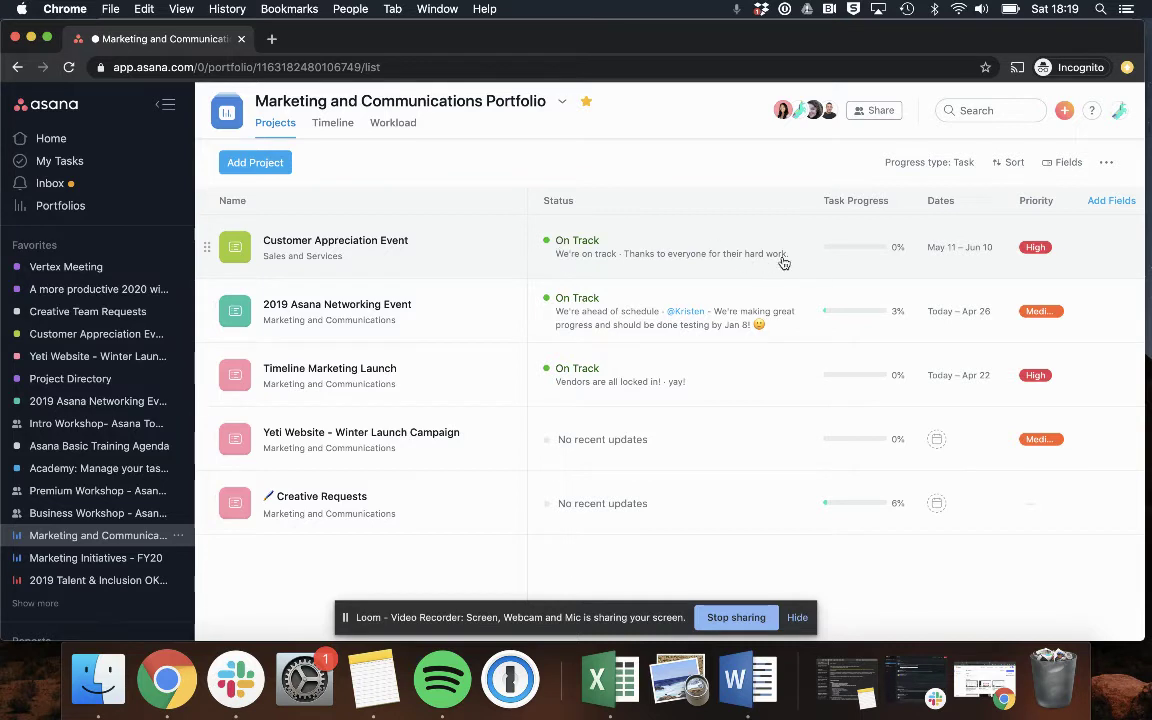
{"action": "mouse_move", "coordinate": [845, 256]}
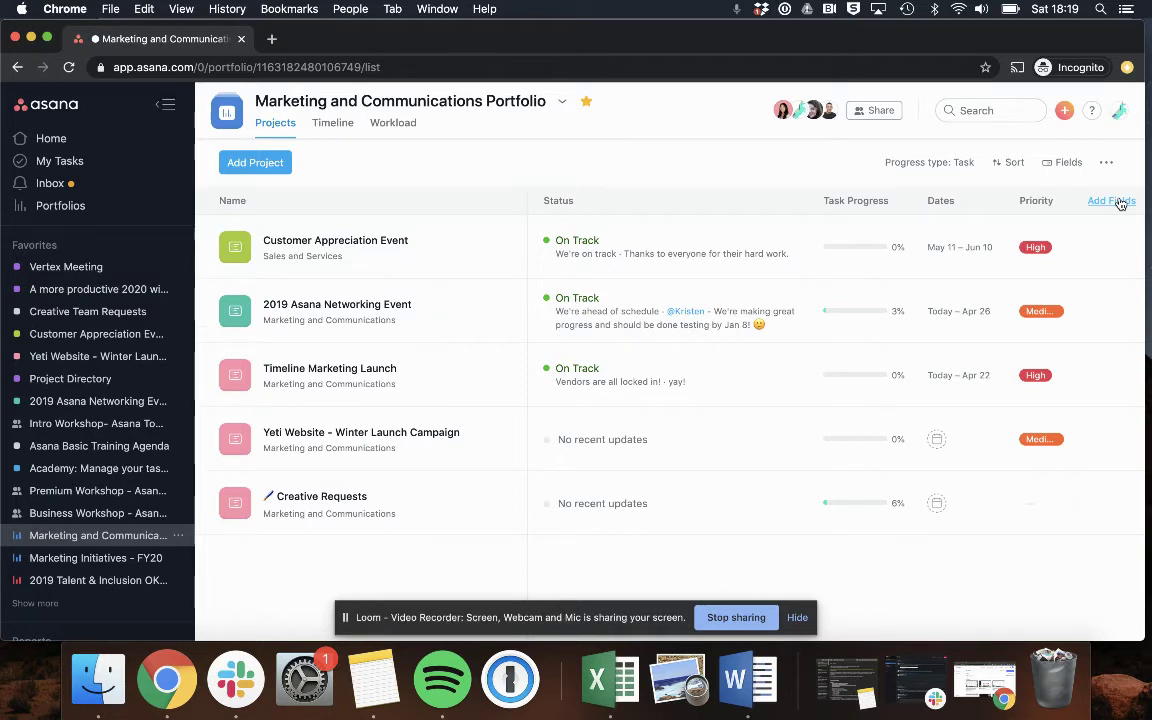
Sort the portfolio by the Priority column into High, Medium and no-value groups.
{"action": "left_click", "coordinate": [1036, 201]}
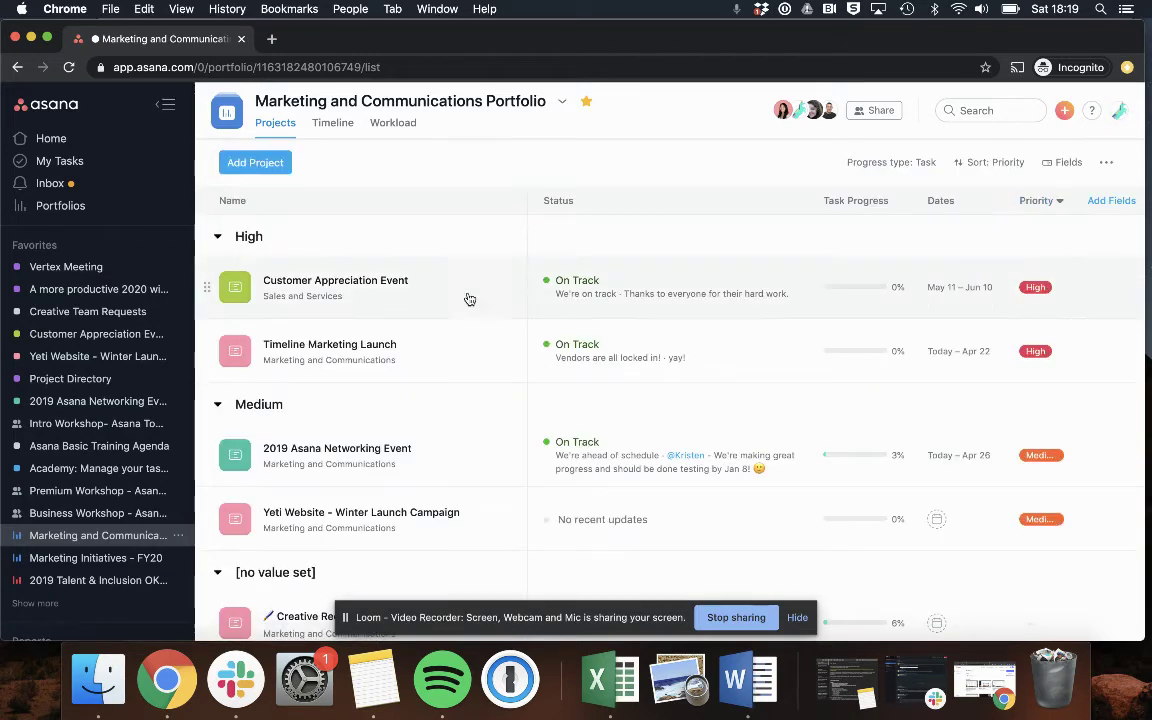
{"action": "scroll", "coordinate": [460, 389], "scroll_direction": "down", "scroll_amount": 1}
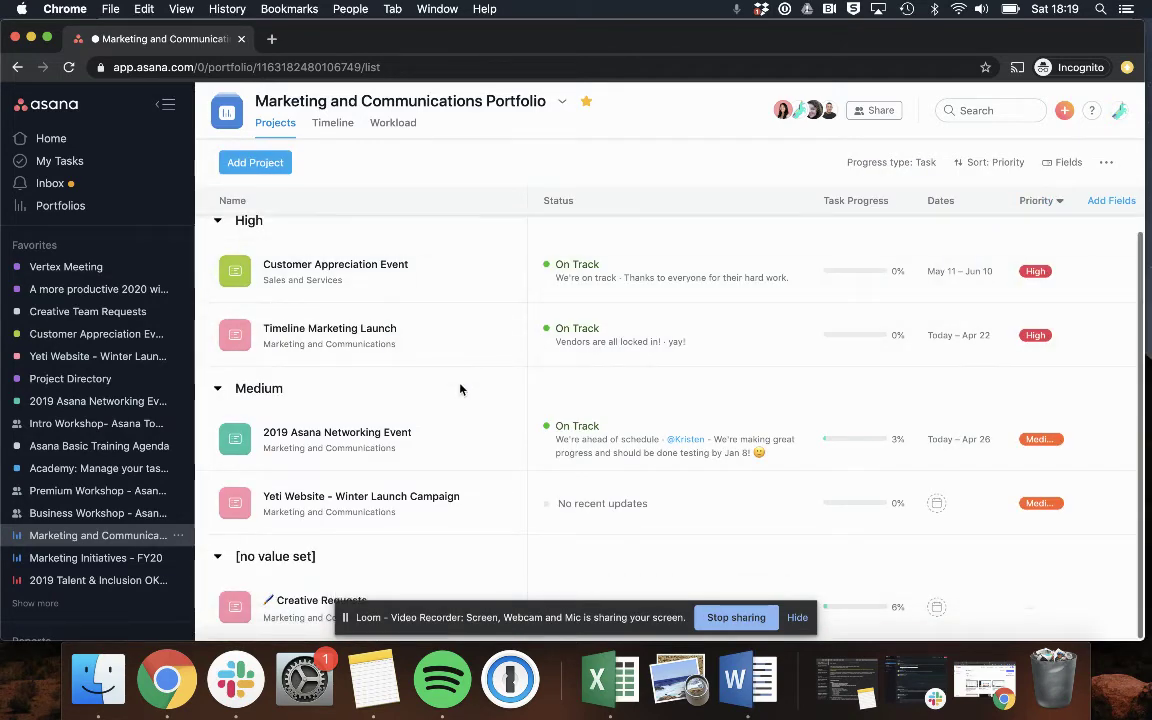
{"action": "scroll", "coordinate": [660, 330], "scroll_direction": "up", "scroll_amount": 1}
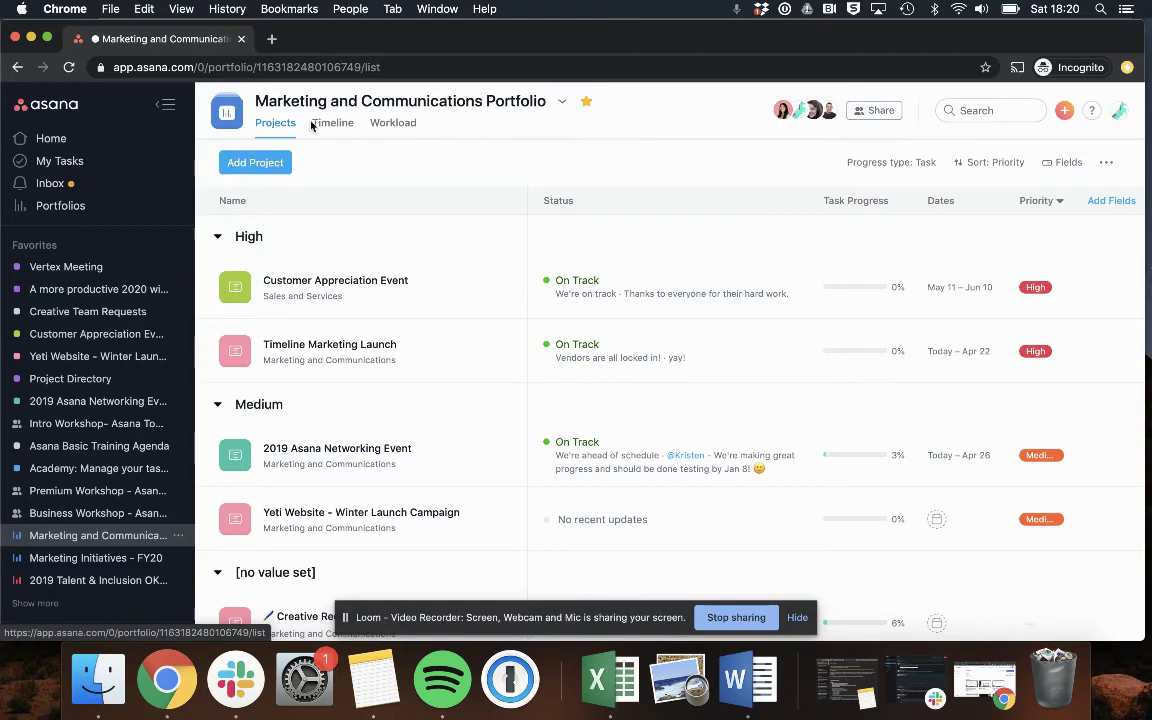
Switch the portfolio to its Workload view.
{"action": "left_click", "coordinate": [388, 124]}
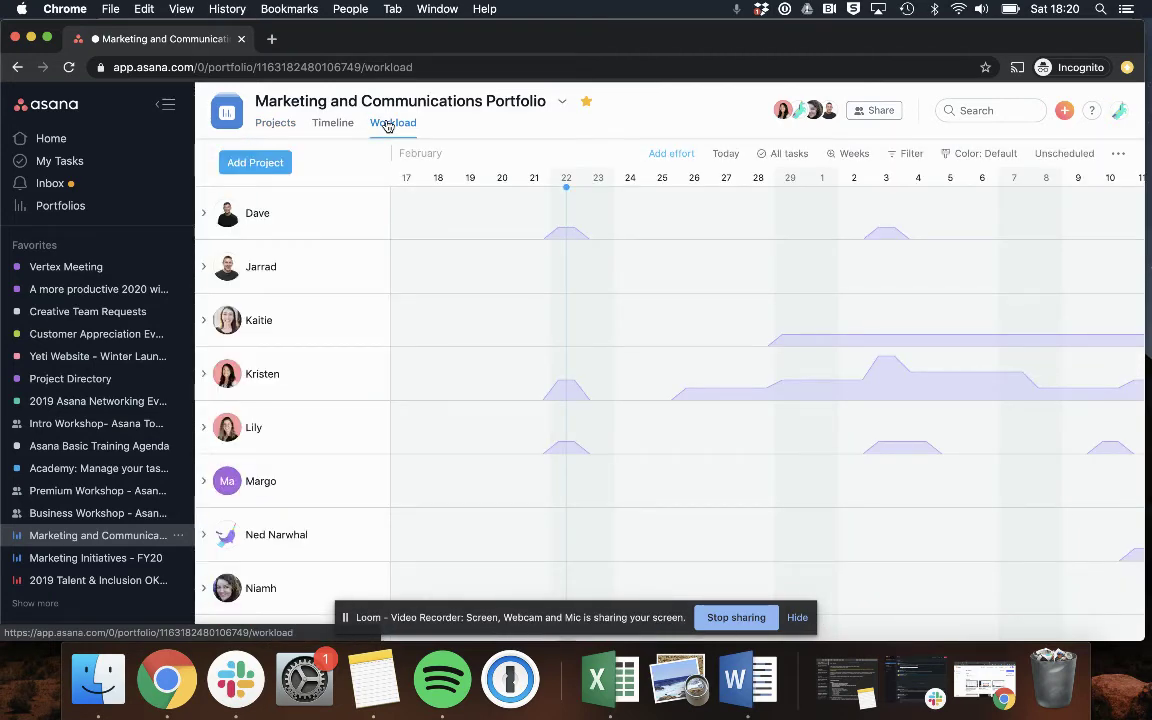
{"action": "scroll", "coordinate": [250, 290], "scroll_direction": "down", "scroll_amount": 2}
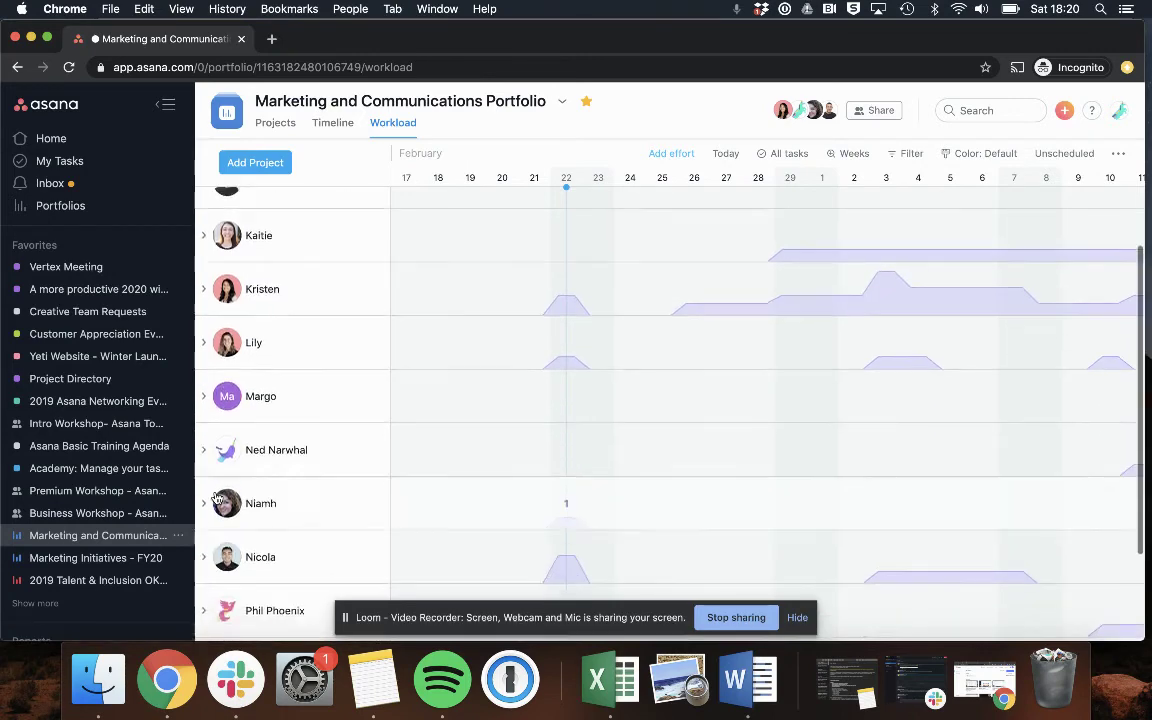
{"action": "scroll", "coordinate": [245, 295], "scroll_direction": "up", "scroll_amount": 2}
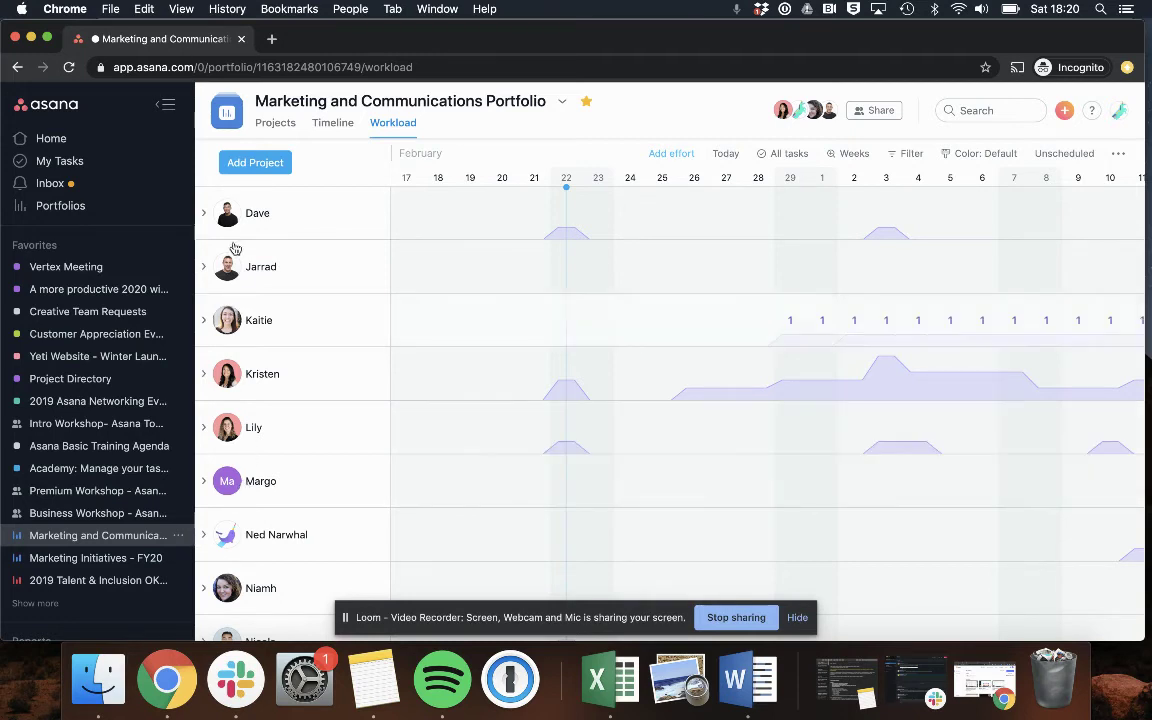
Expand the first teammate's row by project and preview rescheduling the Web translation task.
{"action": "left_click", "coordinate": [205, 214]}
{"action": "mouse_move", "coordinate": [227, 226]}
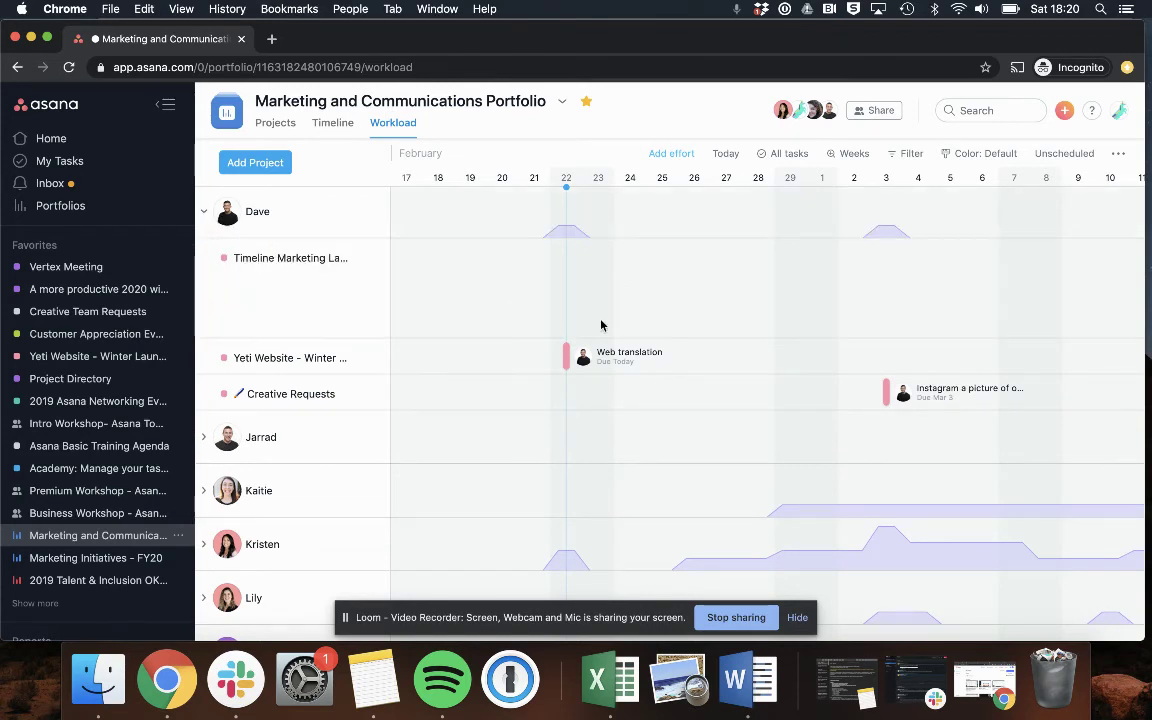
{"action": "scroll", "coordinate": [550, 318], "scroll_direction": "right", "scroll_amount": 1}
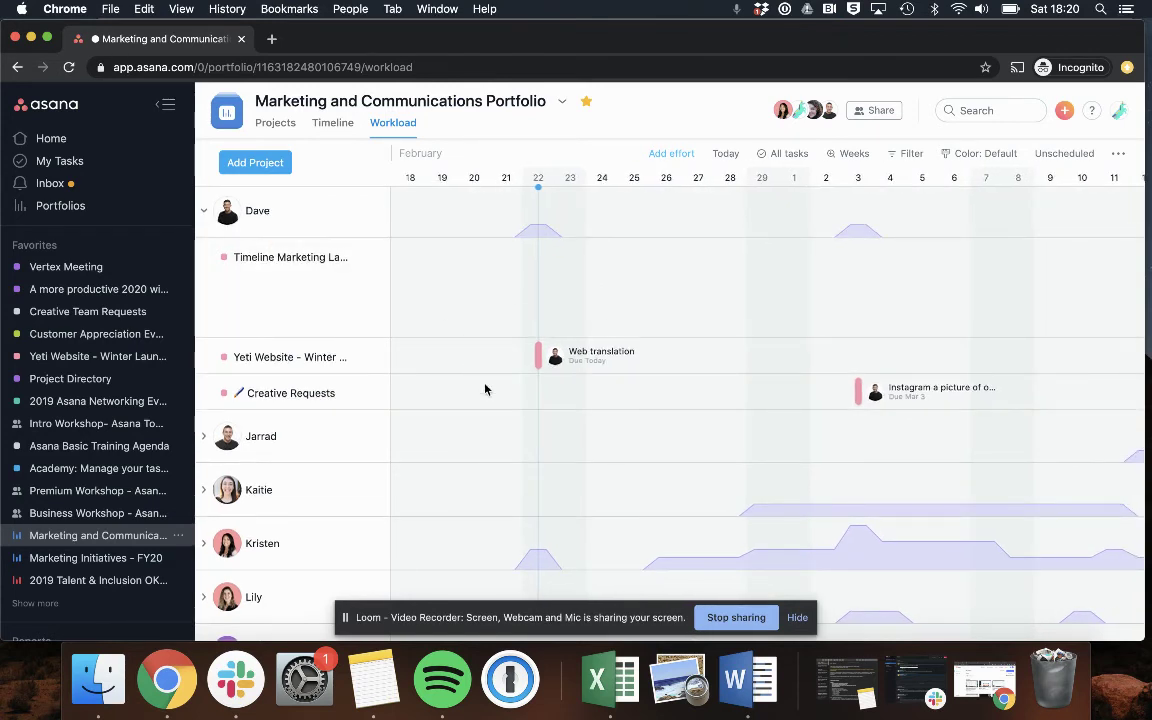
{"action": "scroll", "coordinate": [536, 345], "scroll_direction": "right", "scroll_amount": 2}
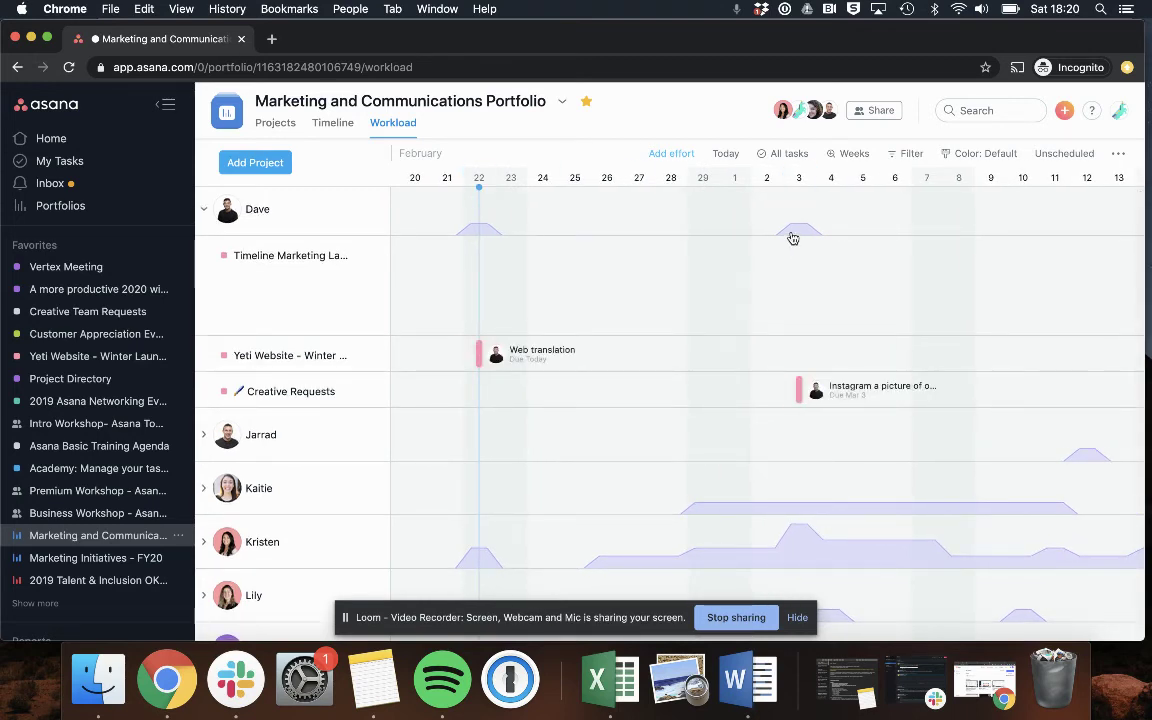
{"action": "left_click_drag", "start_coordinate": [478, 353], "coordinate": [474, 354]}
{"action": "scroll", "coordinate": [728, 451], "scroll_direction": "down", "scroll_amount": 1}
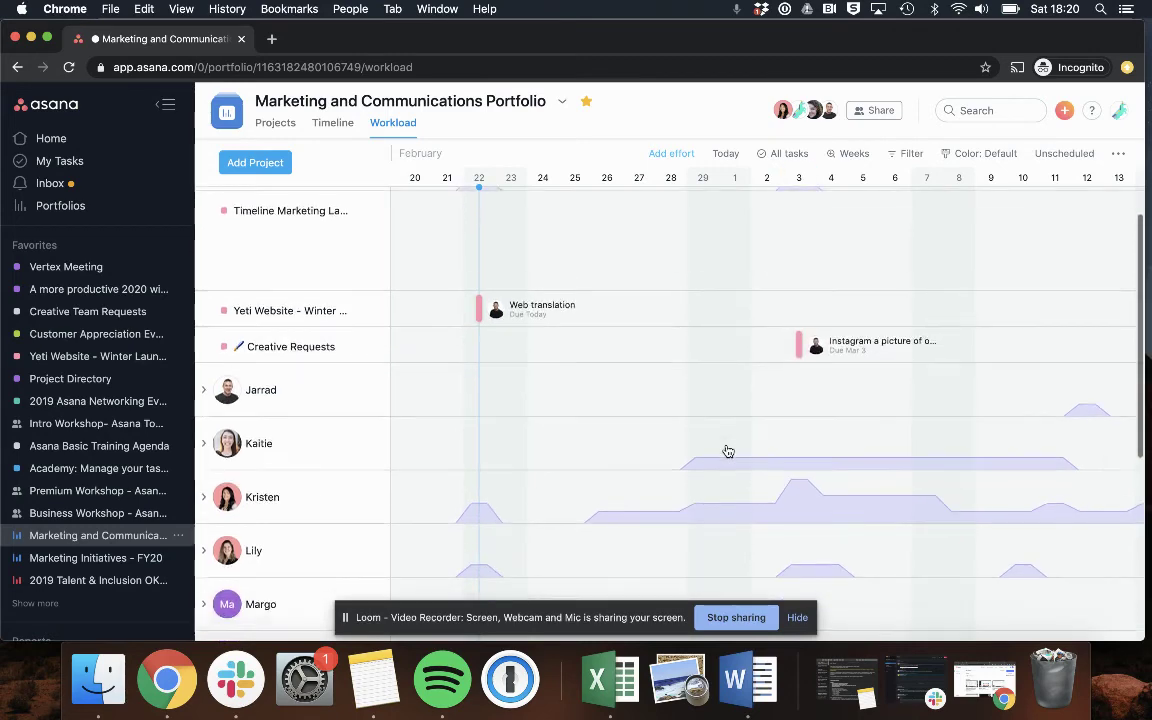
{"action": "scroll", "coordinate": [728, 451], "scroll_direction": "up", "scroll_amount": 1}
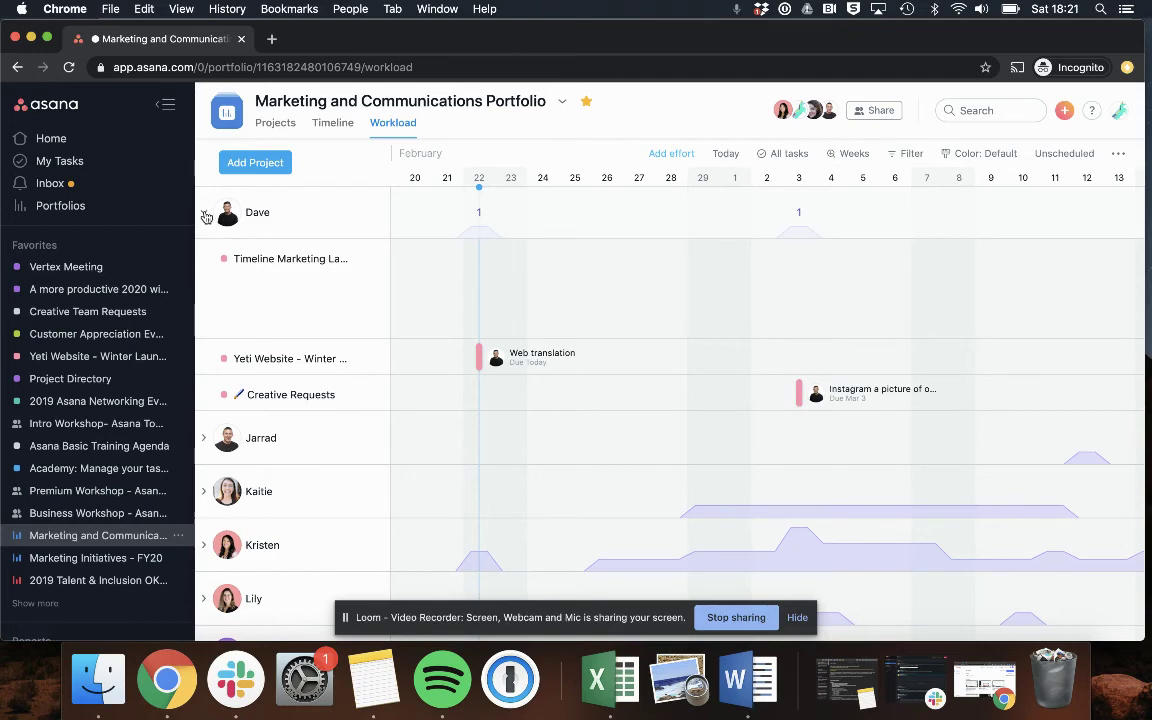
Collapse the first teammate's rows, inspect another teammate's tasks by project, then collapse them.
{"action": "left_click", "coordinate": [203, 212]}
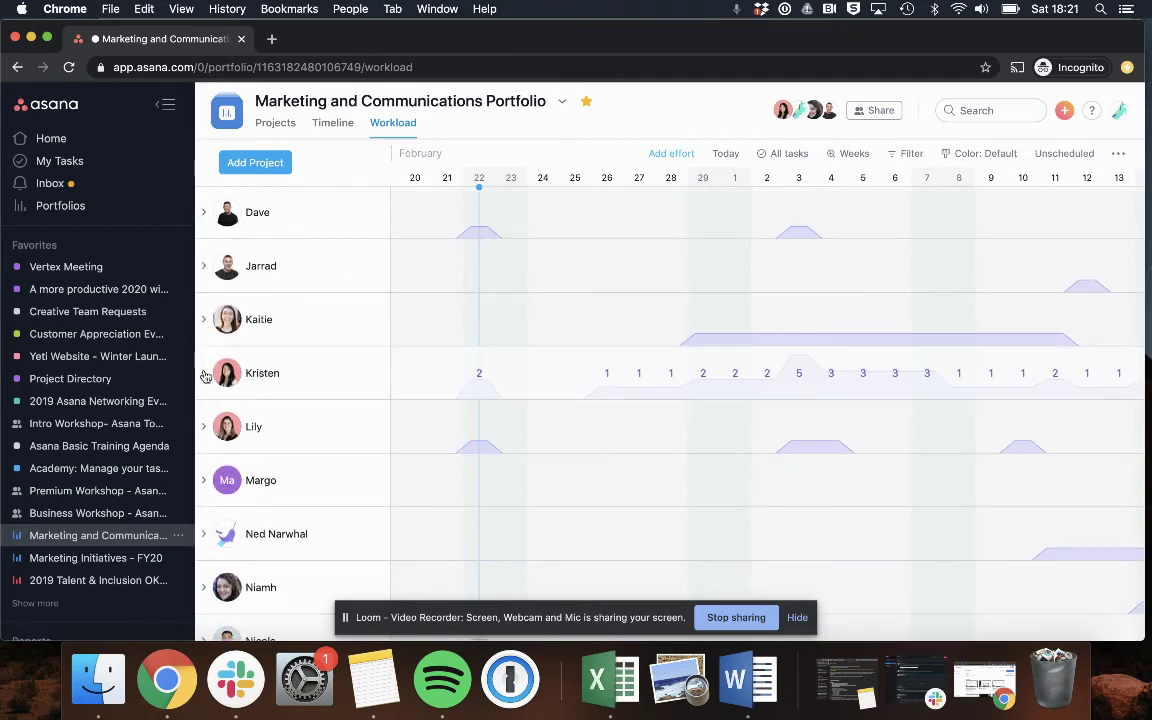
{"action": "left_click", "coordinate": [203, 373]}
{"action": "scroll", "coordinate": [489, 464], "scroll_direction": "down", "scroll_amount": 3}
{"action": "left_click_drag", "start_coordinate": [489, 464], "coordinate": [482, 466]}
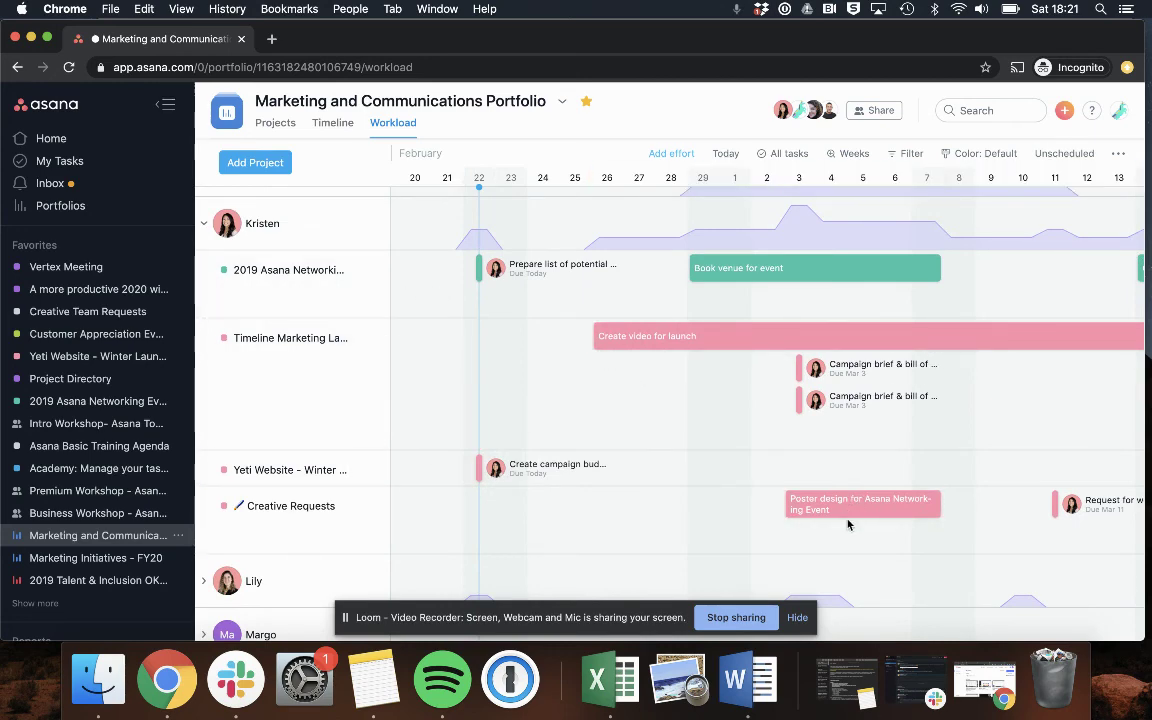
{"action": "scroll", "coordinate": [848, 522], "scroll_direction": "down", "scroll_amount": 1}
{"action": "scroll", "coordinate": [848, 524], "scroll_direction": "up", "scroll_amount": 1}
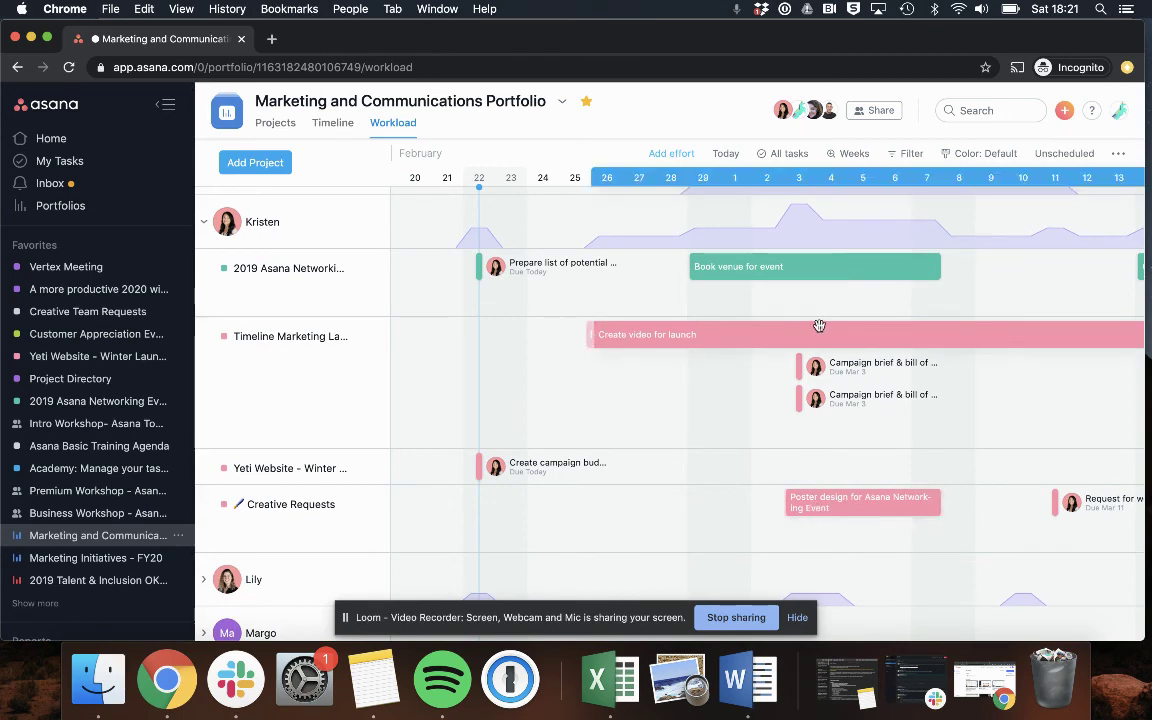
{"action": "scroll", "coordinate": [815, 332], "scroll_direction": "up", "scroll_amount": 4}
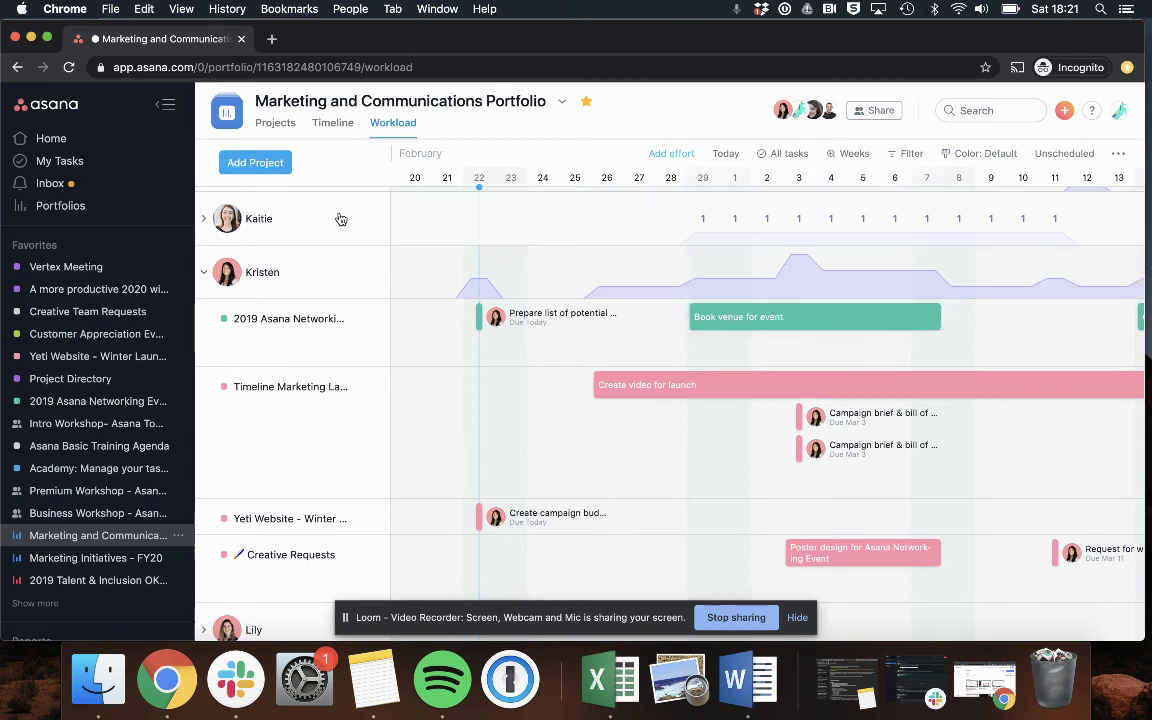
{"action": "left_click", "coordinate": [203, 273]}
{"action": "scroll", "coordinate": [206, 277], "scroll_direction": "down", "scroll_amount": 5}
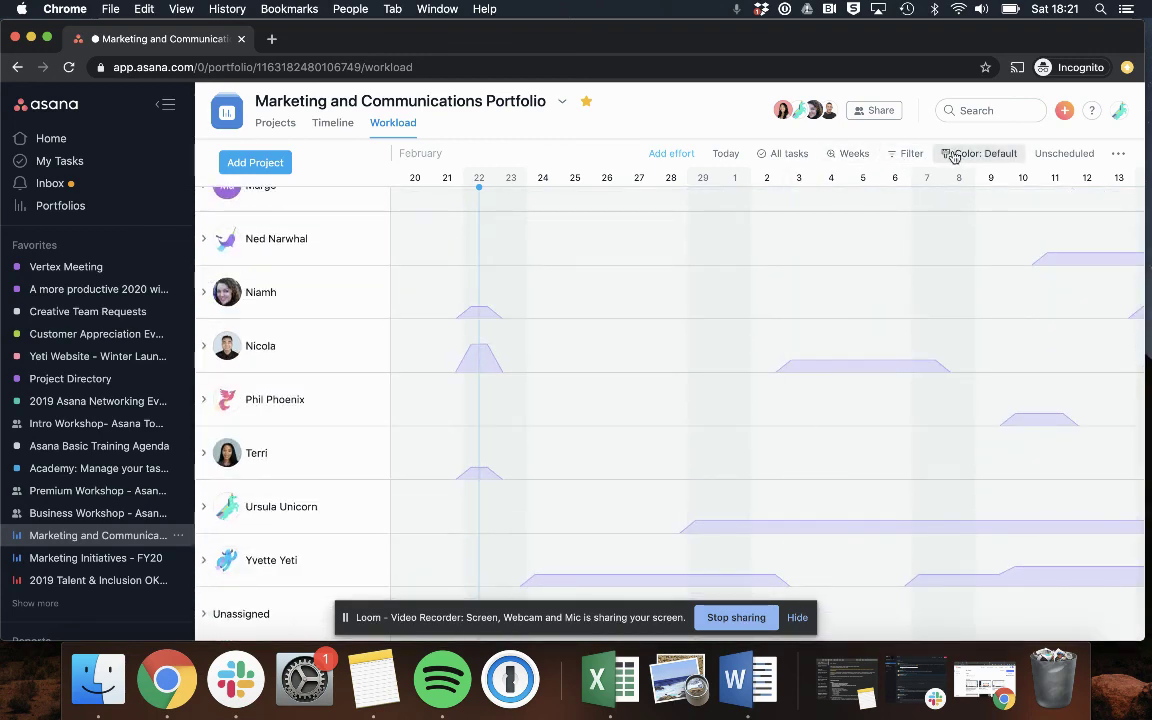
{"action": "left_click", "coordinate": [671, 153]}
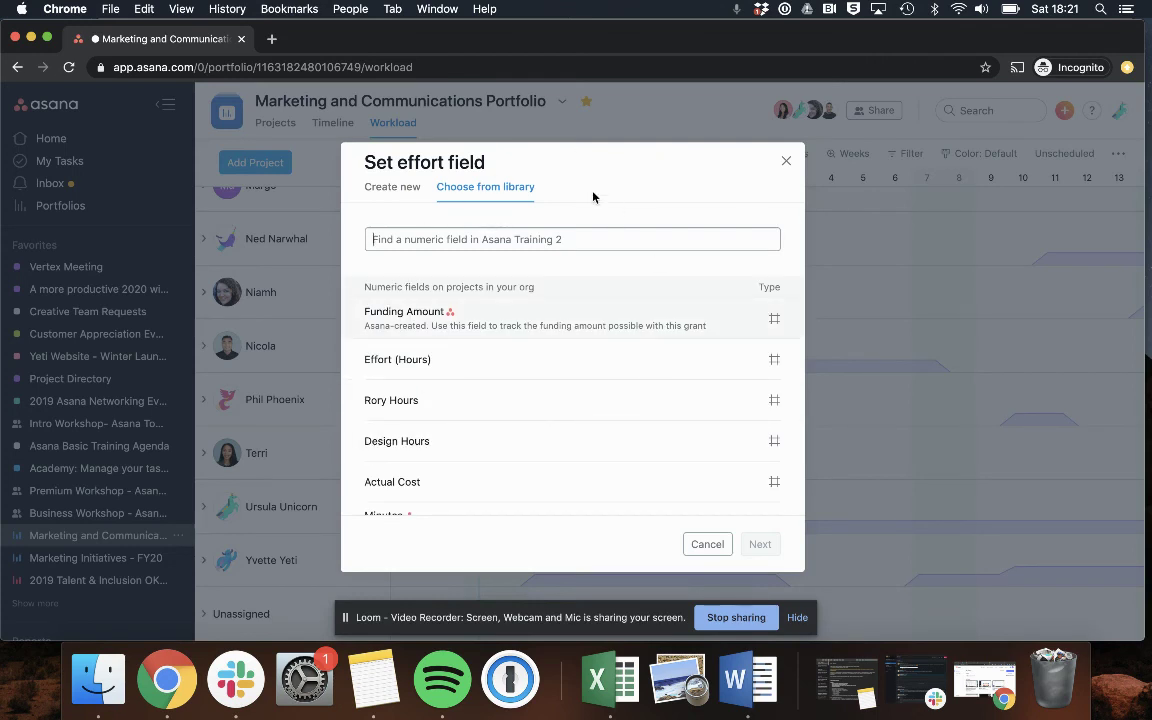
{"action": "left_click", "coordinate": [785, 163]}
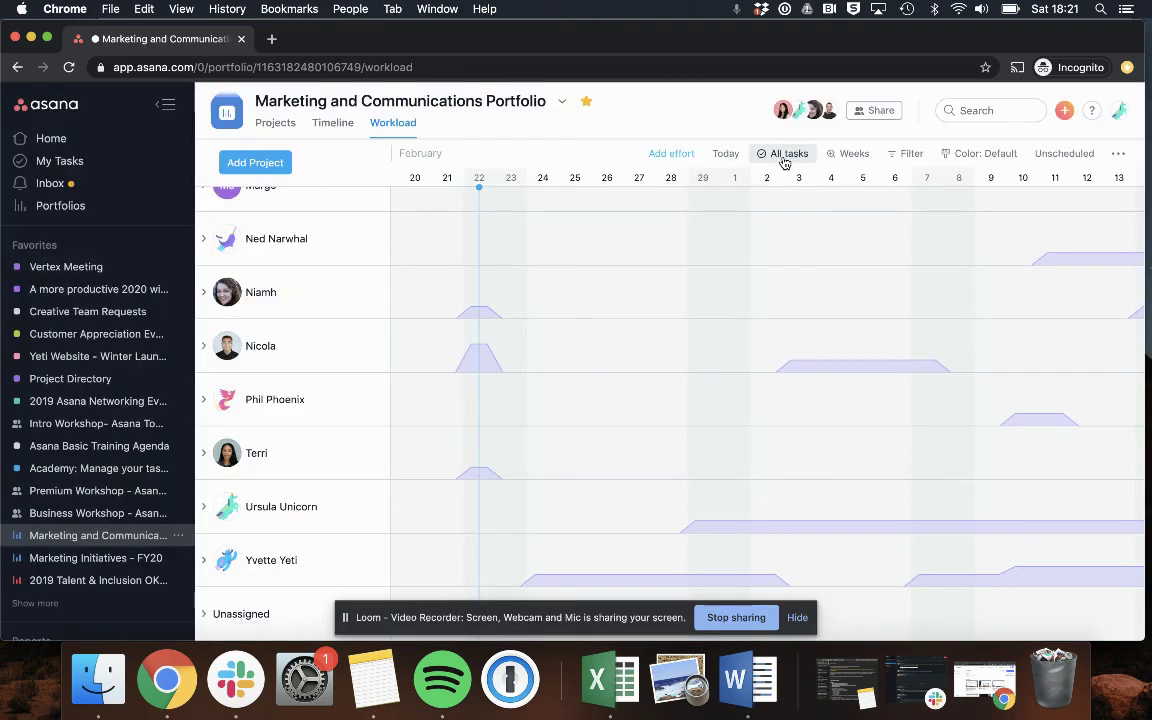